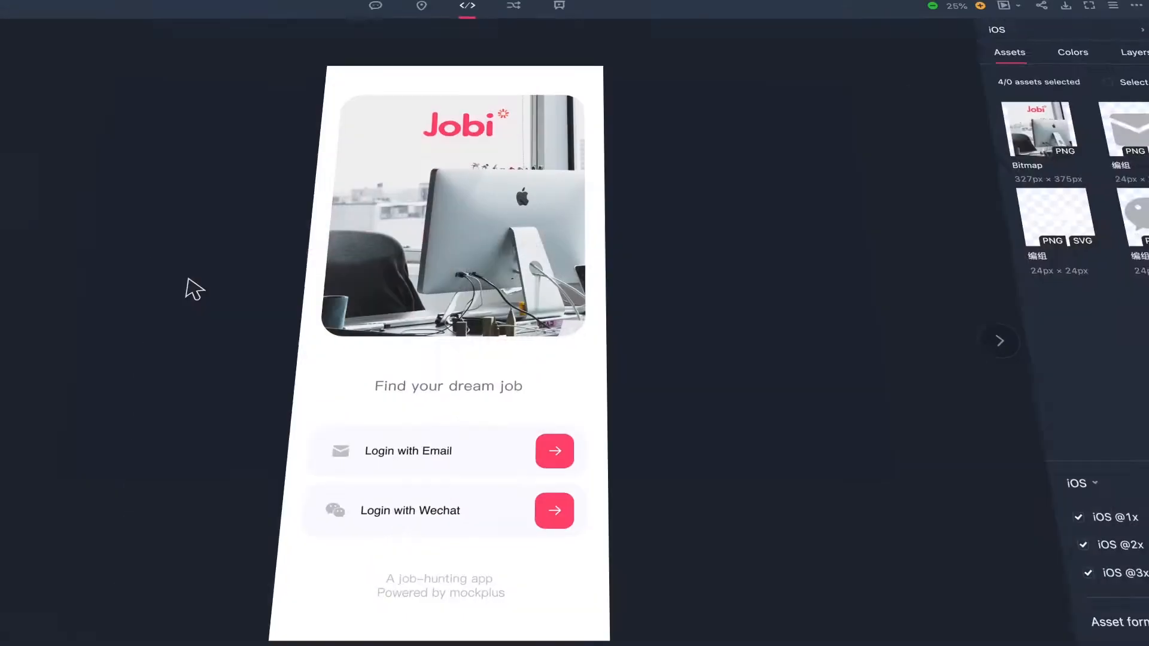
click(440, 387)
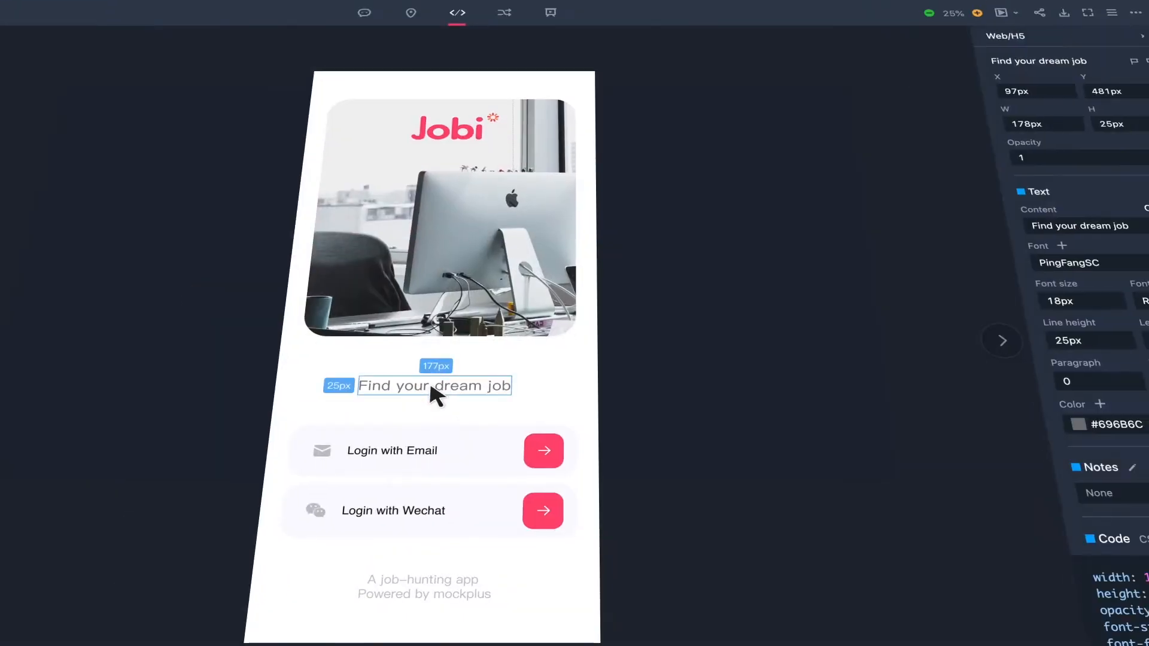
click(389, 451)
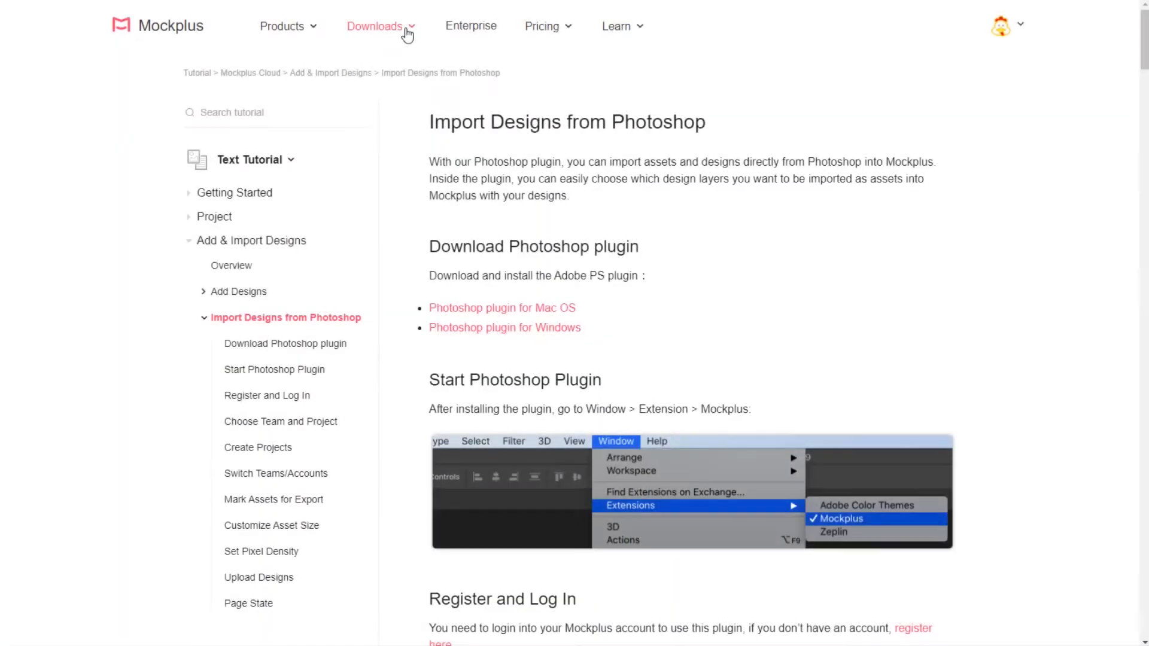
mouse_move(406, 31)
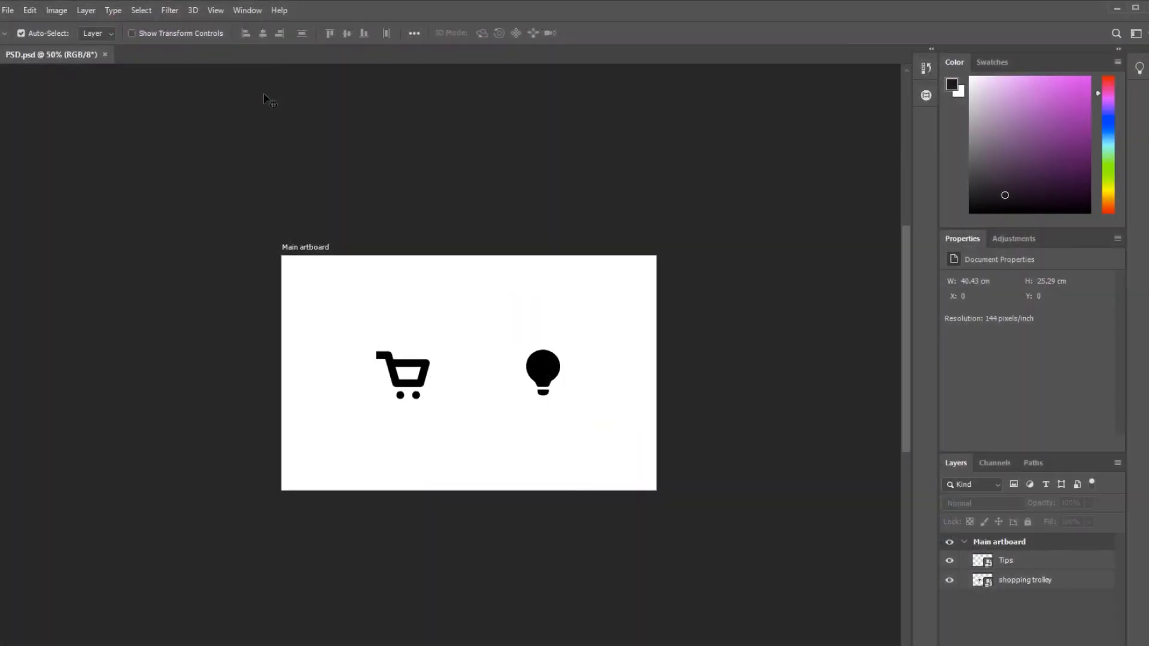
Open the Mockplus extension and log in through the browser with the current account.
click(254, 11)
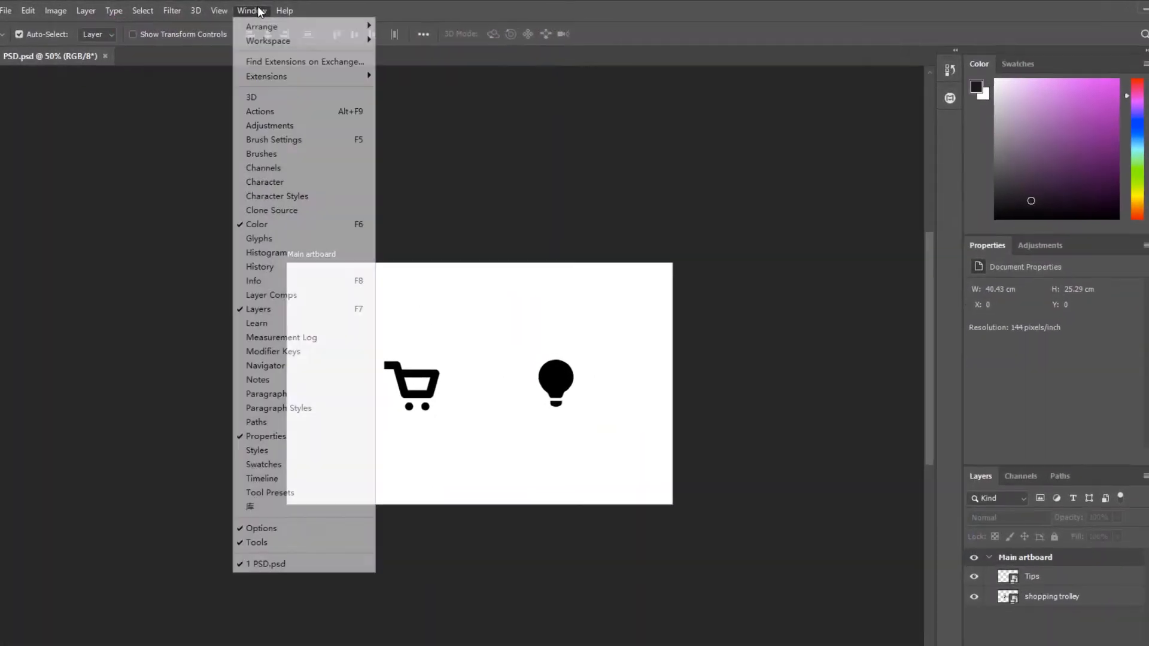
mouse_move(258, 73)
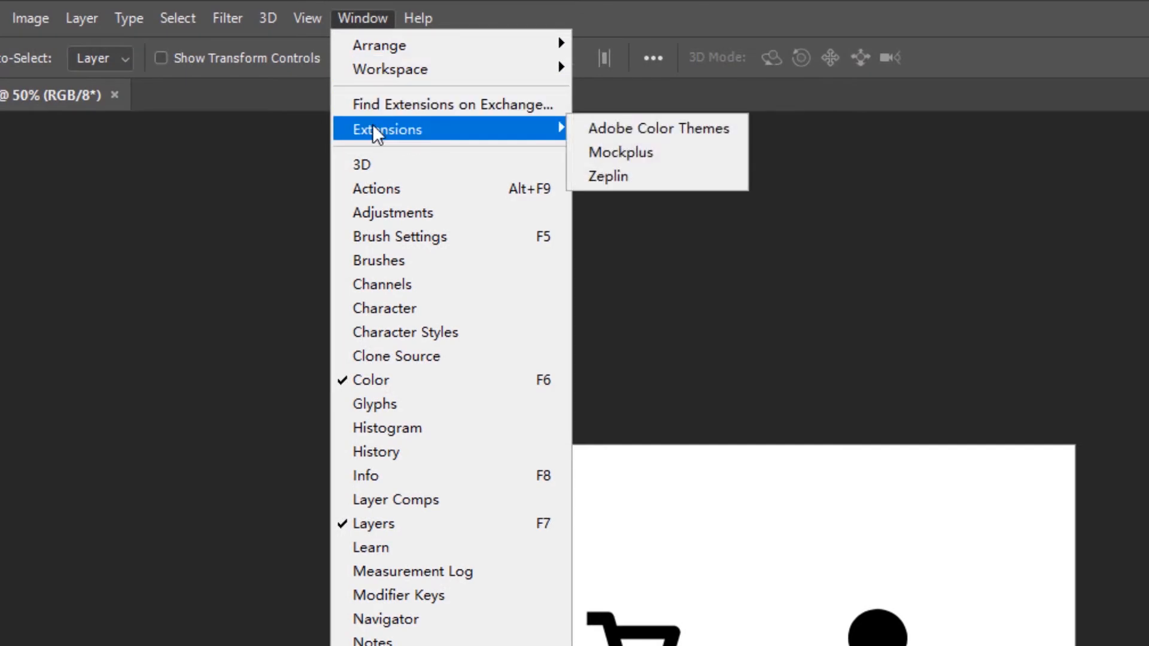
click(613, 153)
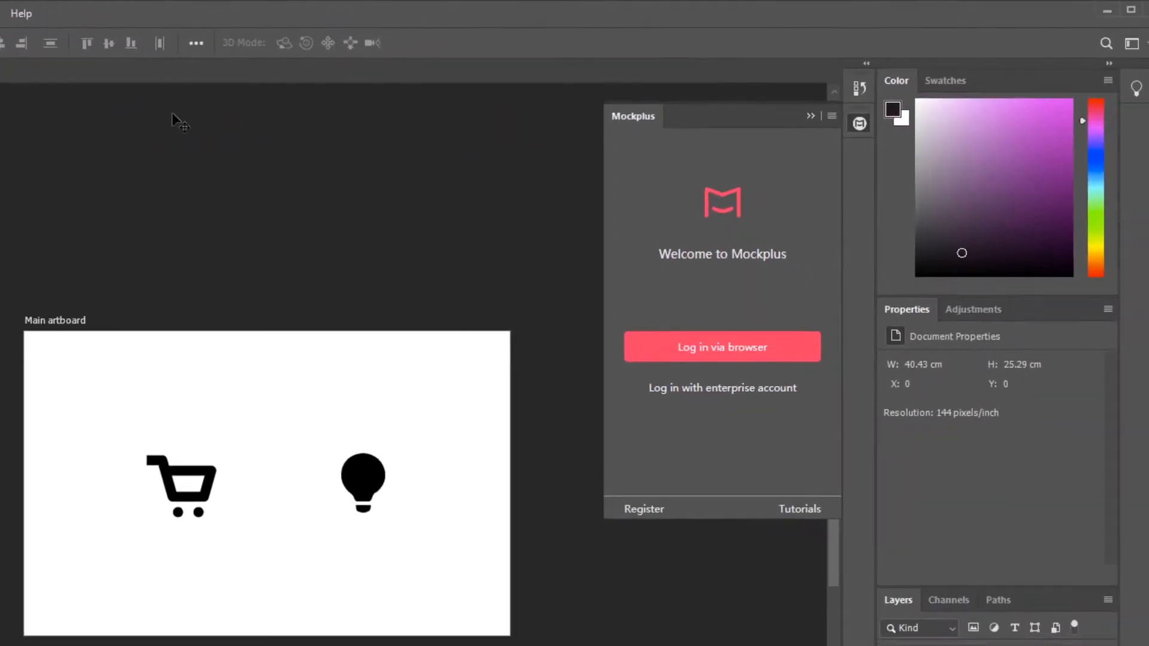
click(722, 347)
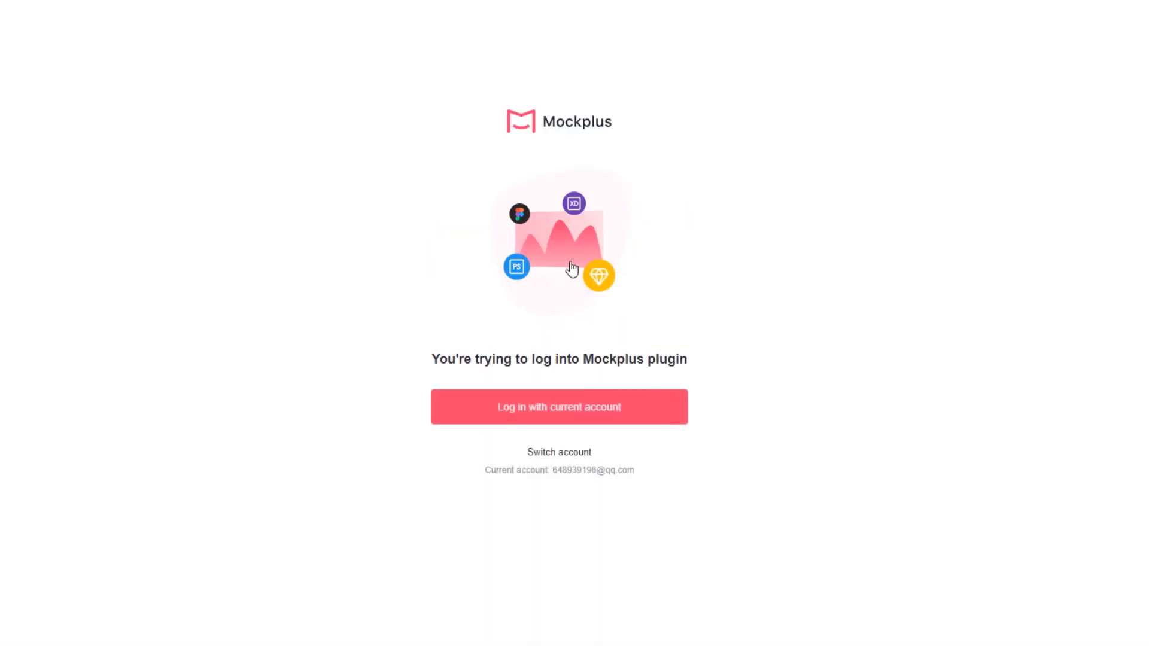
click(574, 410)
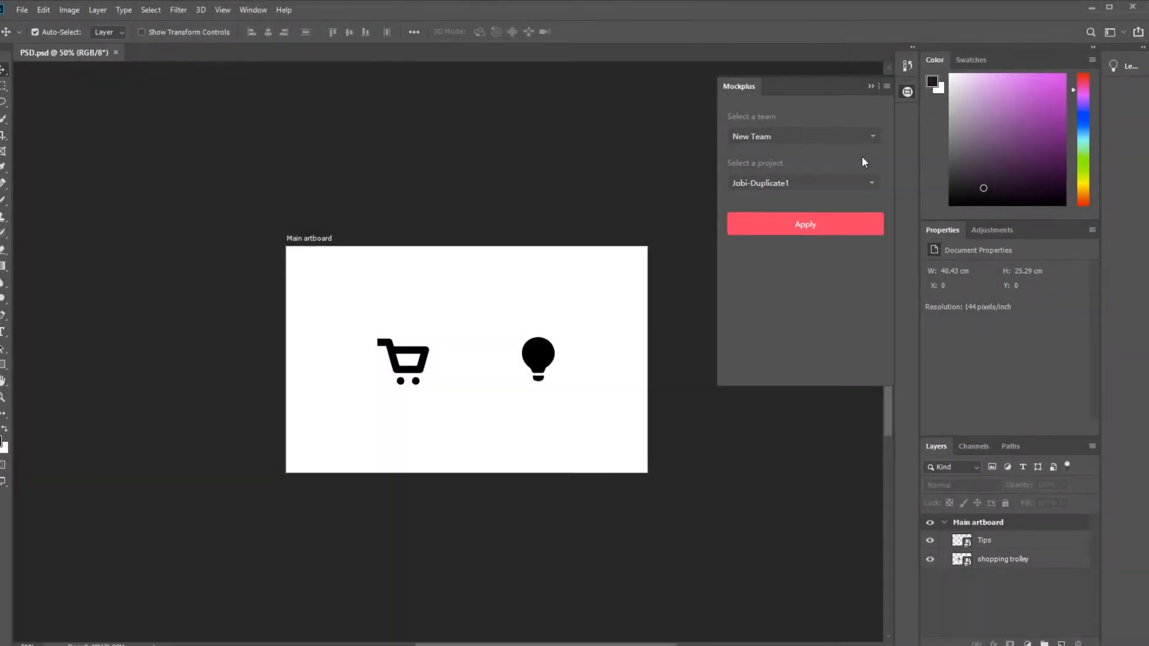
Create a project named "new project" in New Team and apply it as the upload target.
click(872, 137)
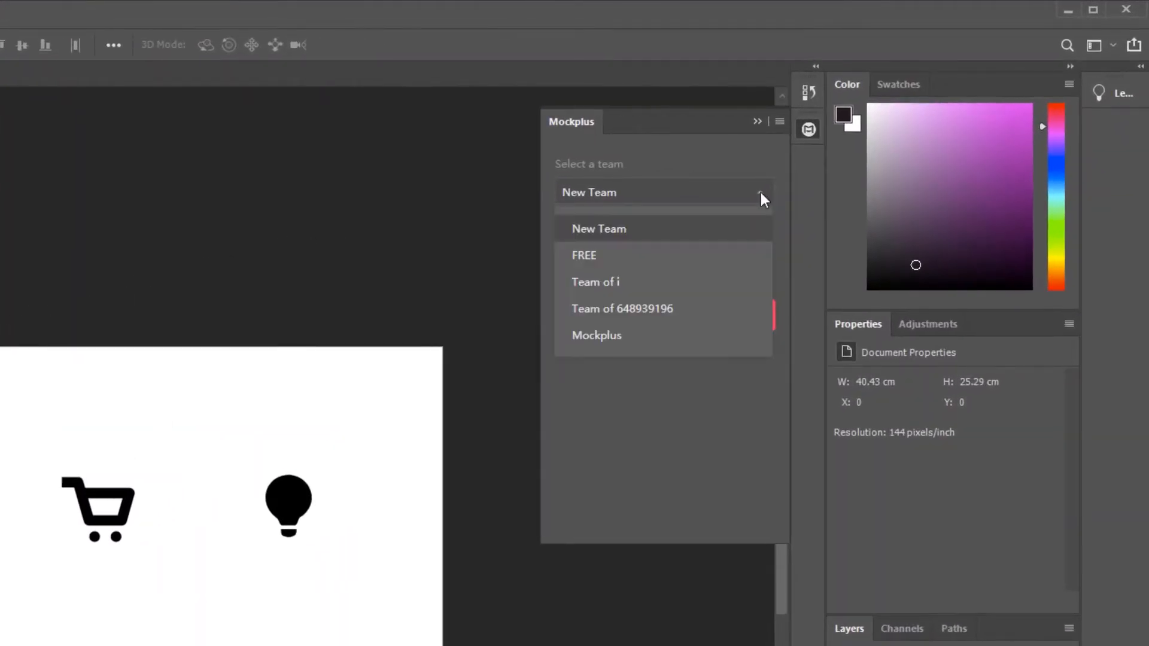
click(761, 193)
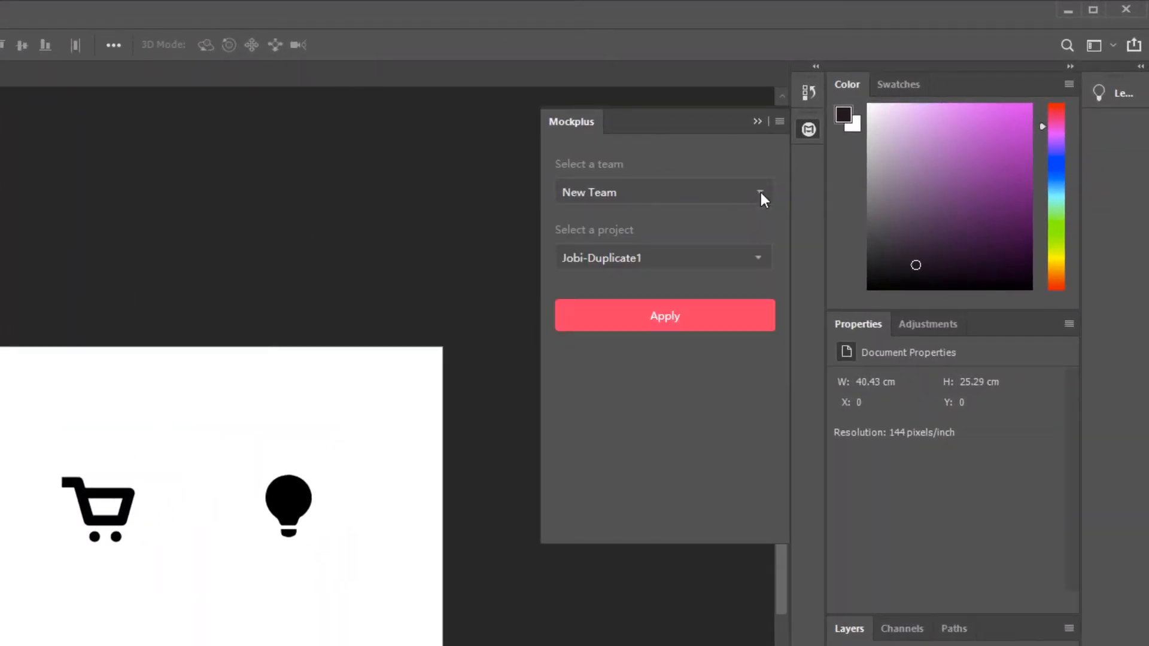
click(762, 257)
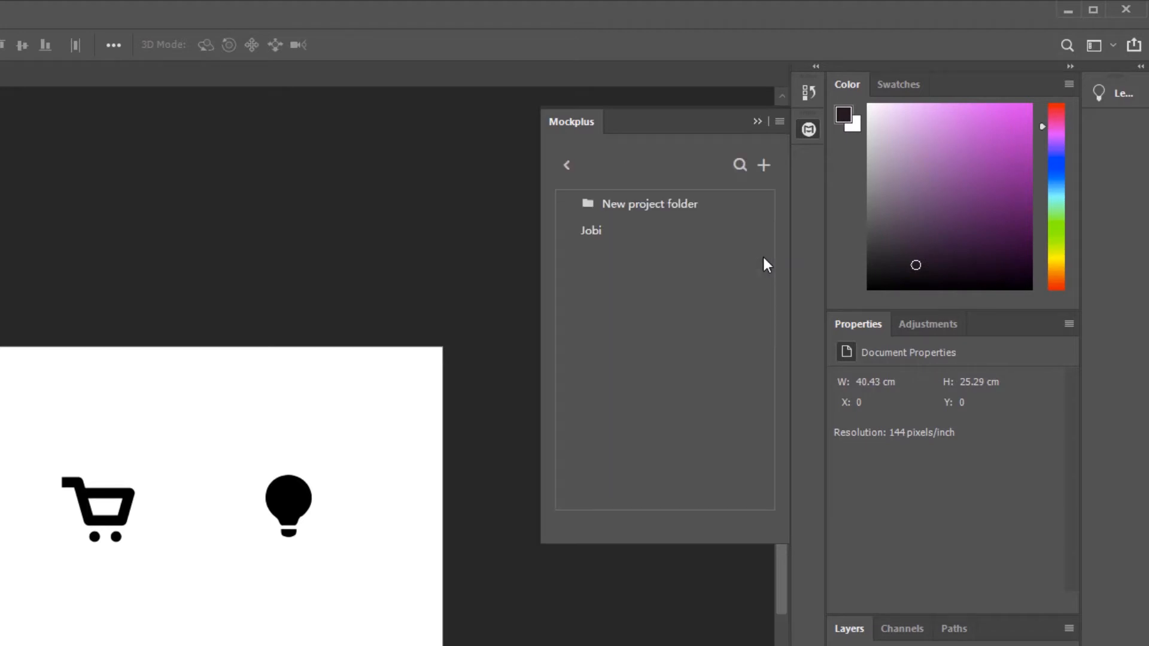
click(764, 166)
text(new project)
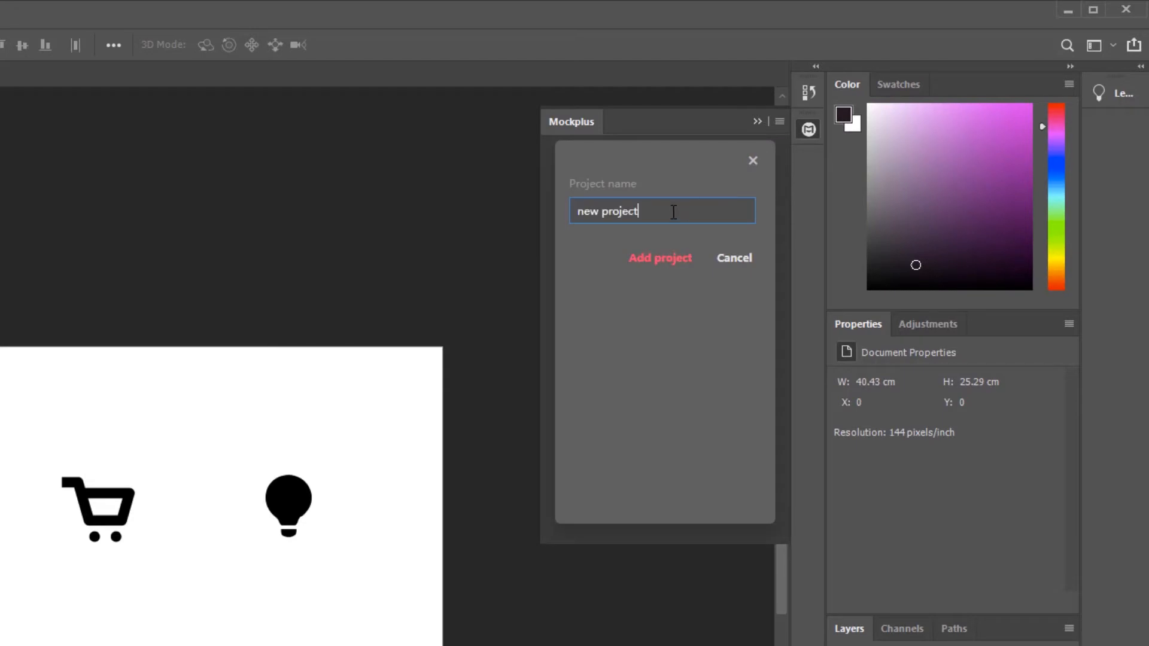
click(668, 259)
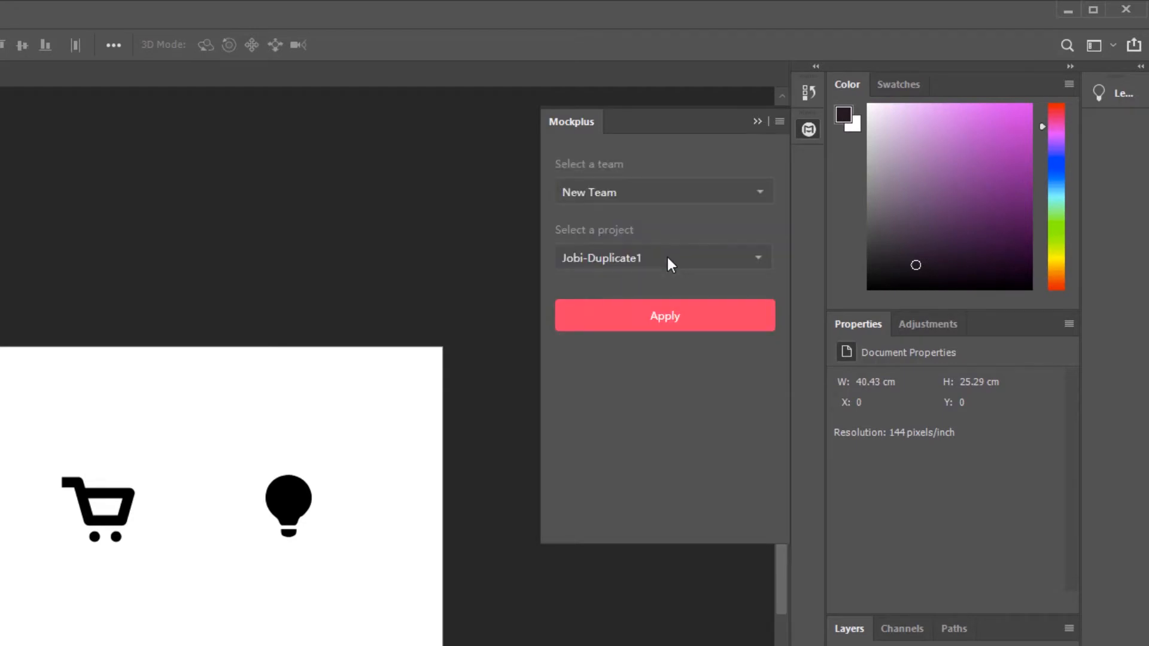
click(675, 317)
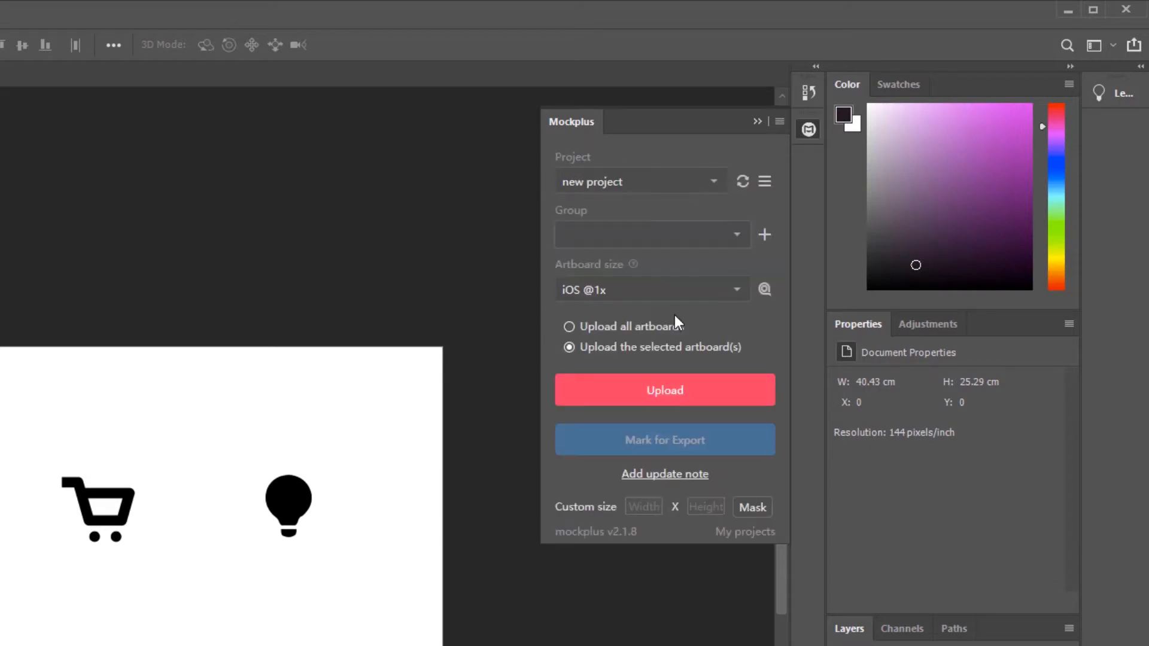
Mark the Tips layer for export and add a mask with a custom size of 200 x 200 to it.
click(765, 182)
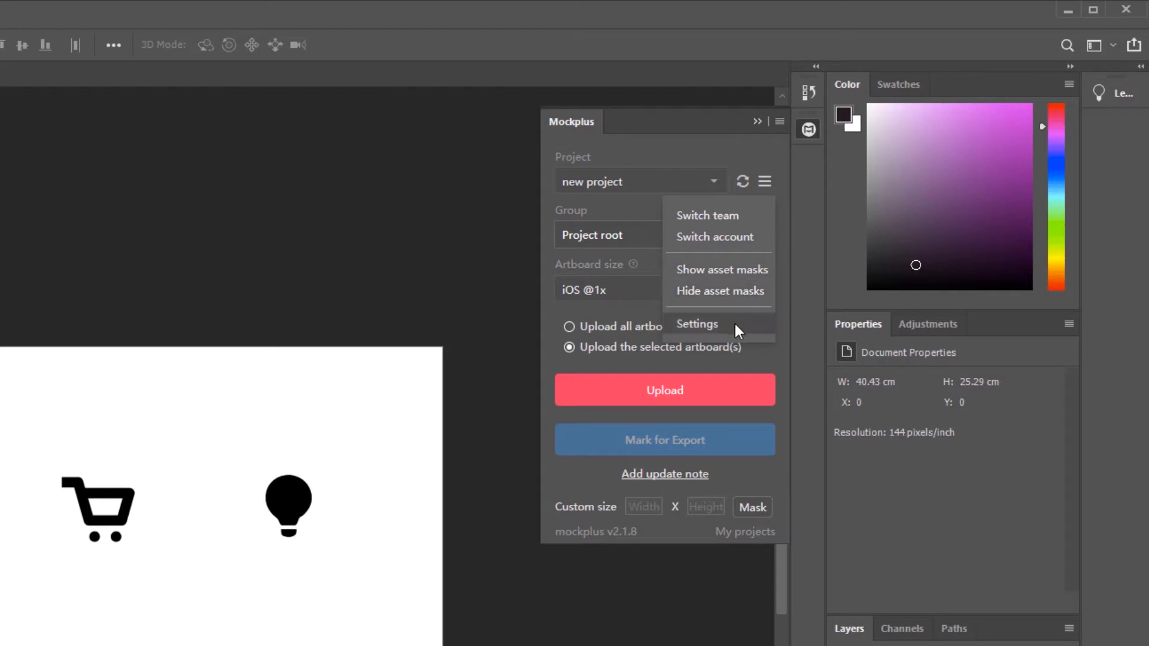
click(763, 357)
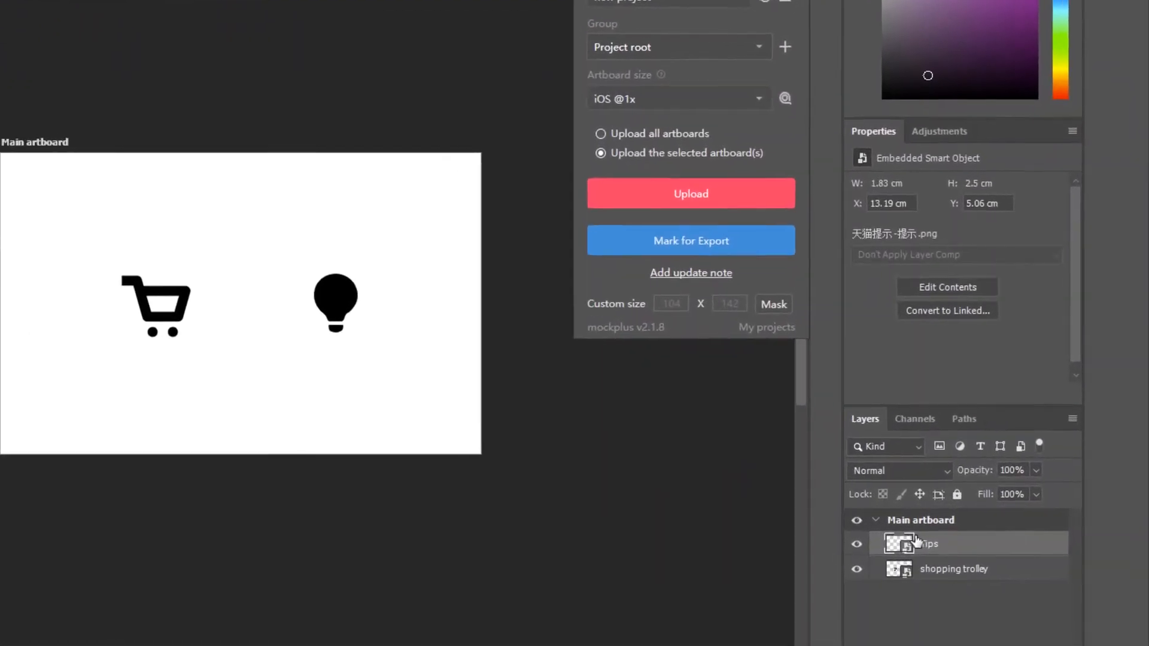
click(730, 239)
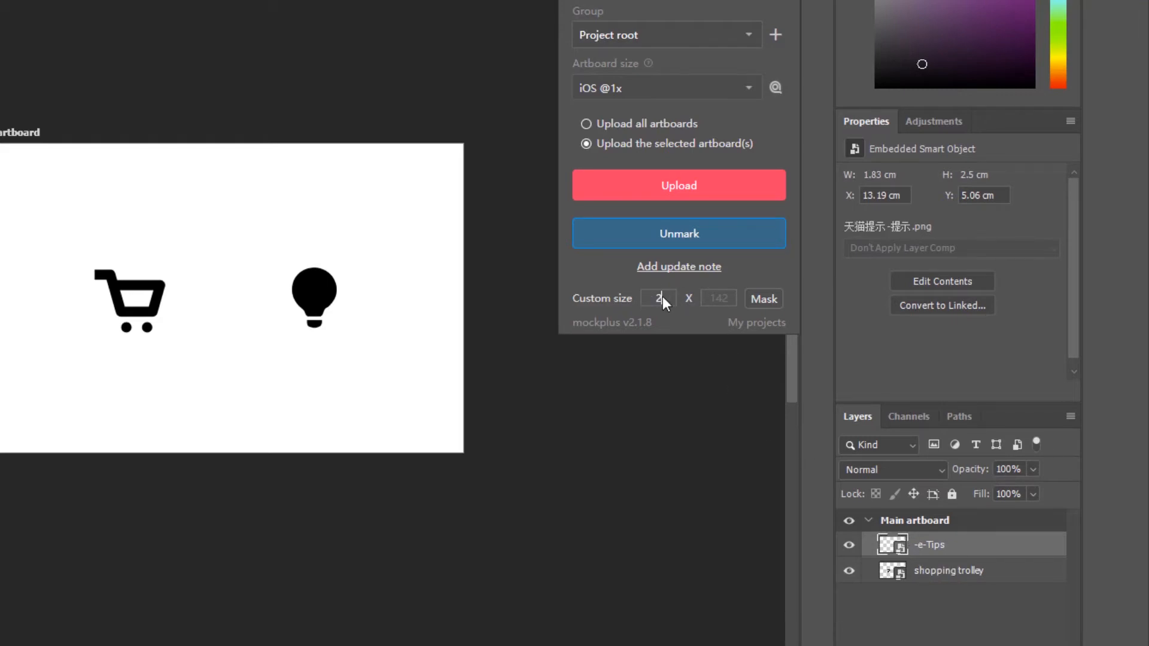
click(712, 297)
text(200)
click(764, 301)
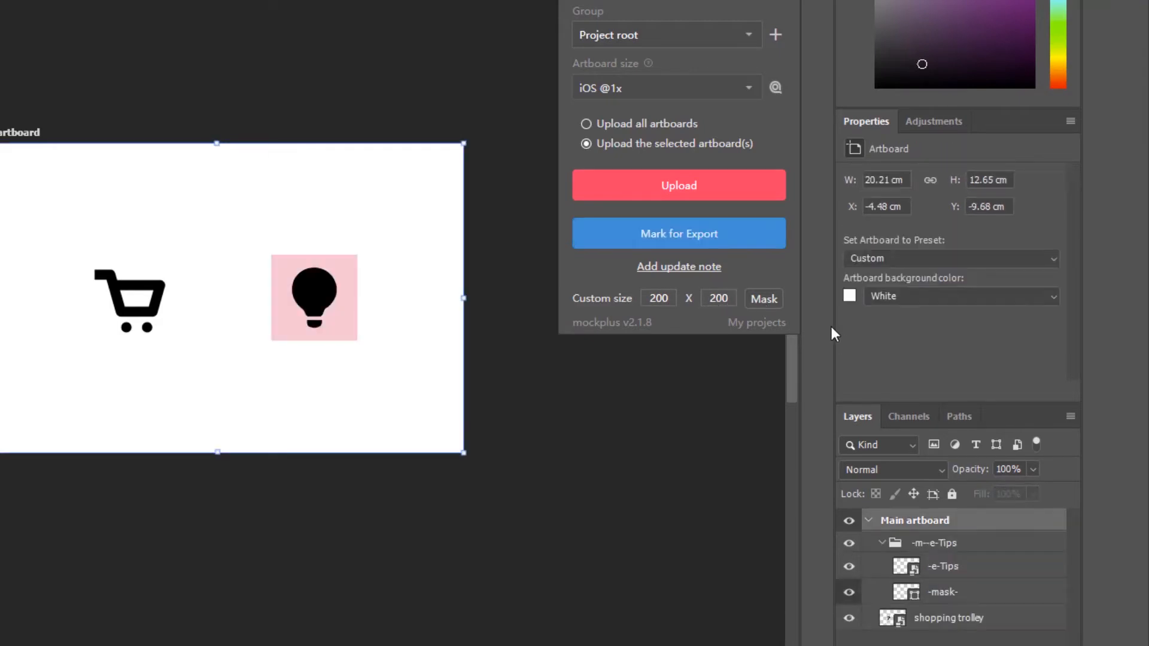
Upload the selected Main artboard, view it in the Mockplus web project and inspect the light bulb asset's specs.
click(758, 195)
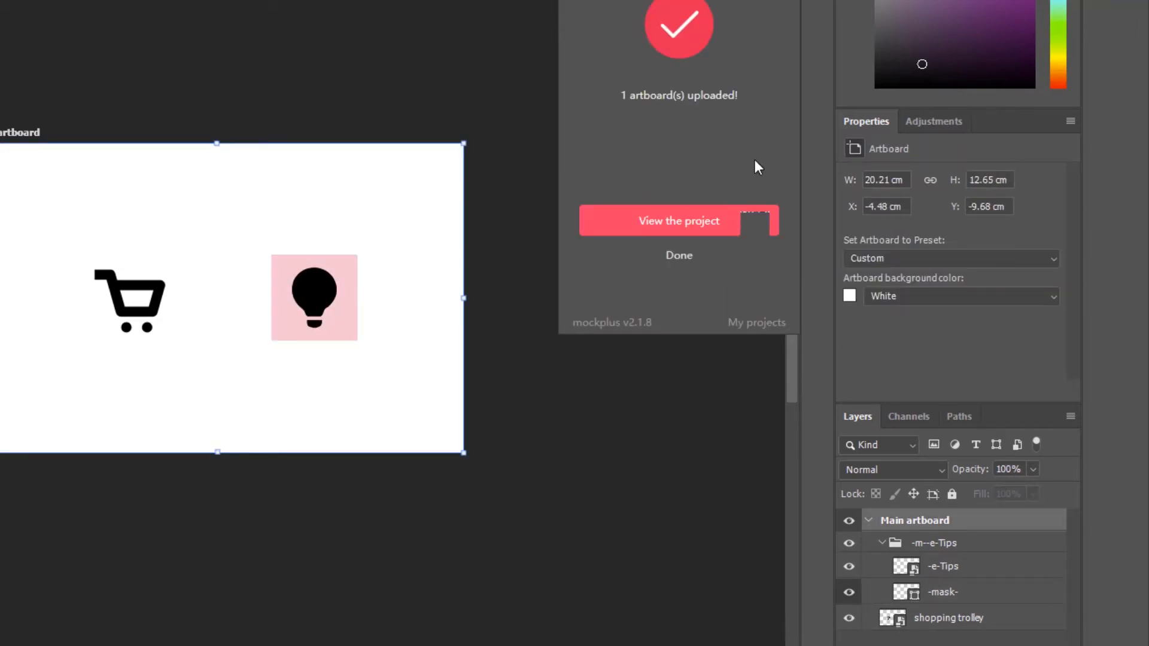
click(744, 219)
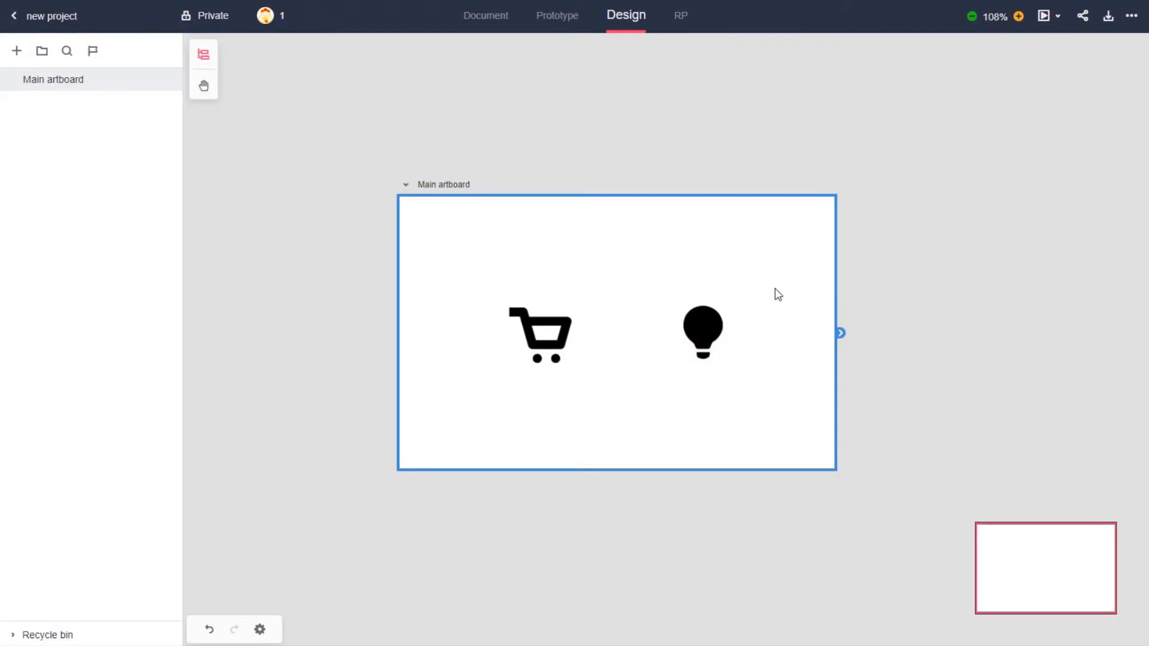
double_click(777, 295)
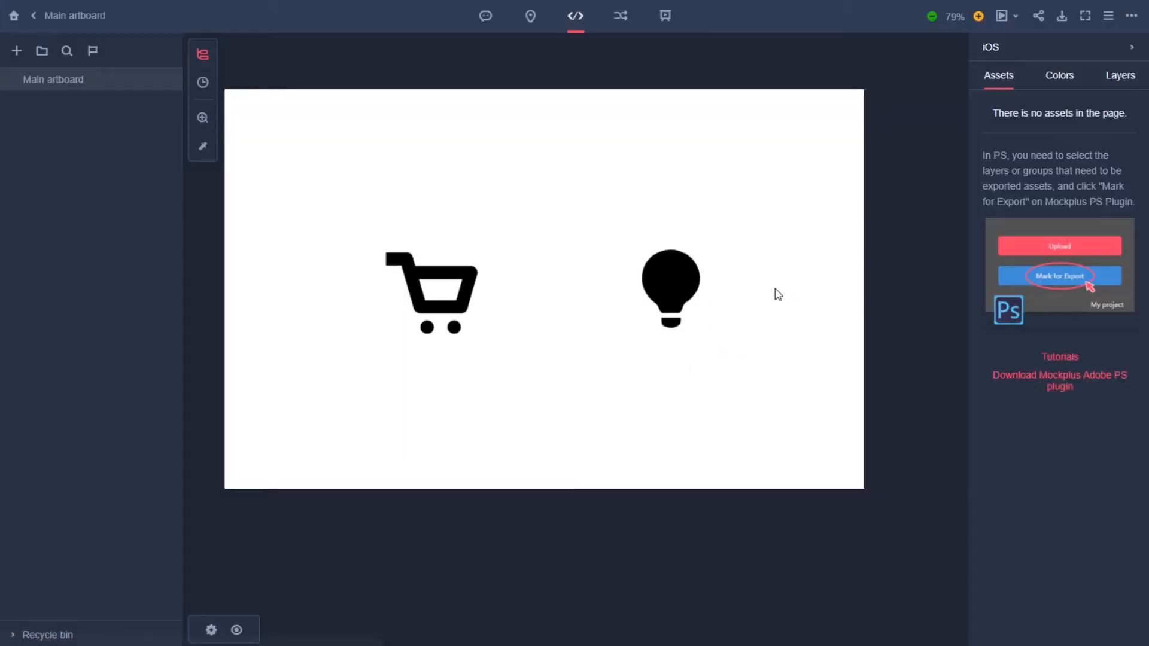
click(697, 283)
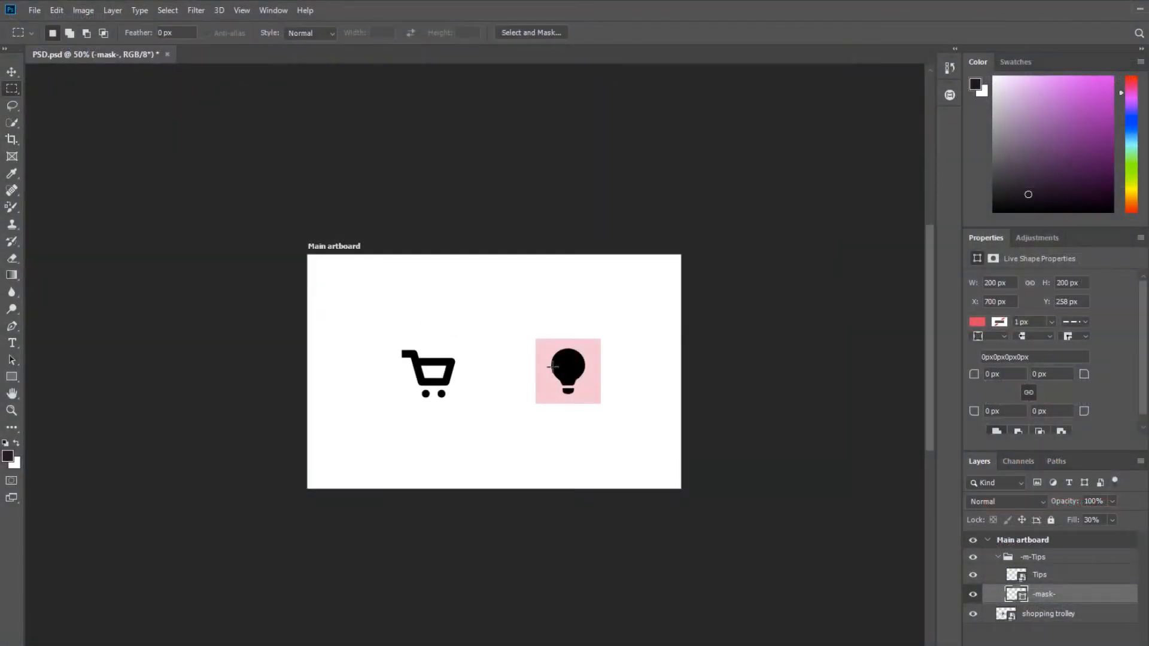
Back in Photoshop, transform the mask behind the light bulb to a width of 202 px.
key(v)
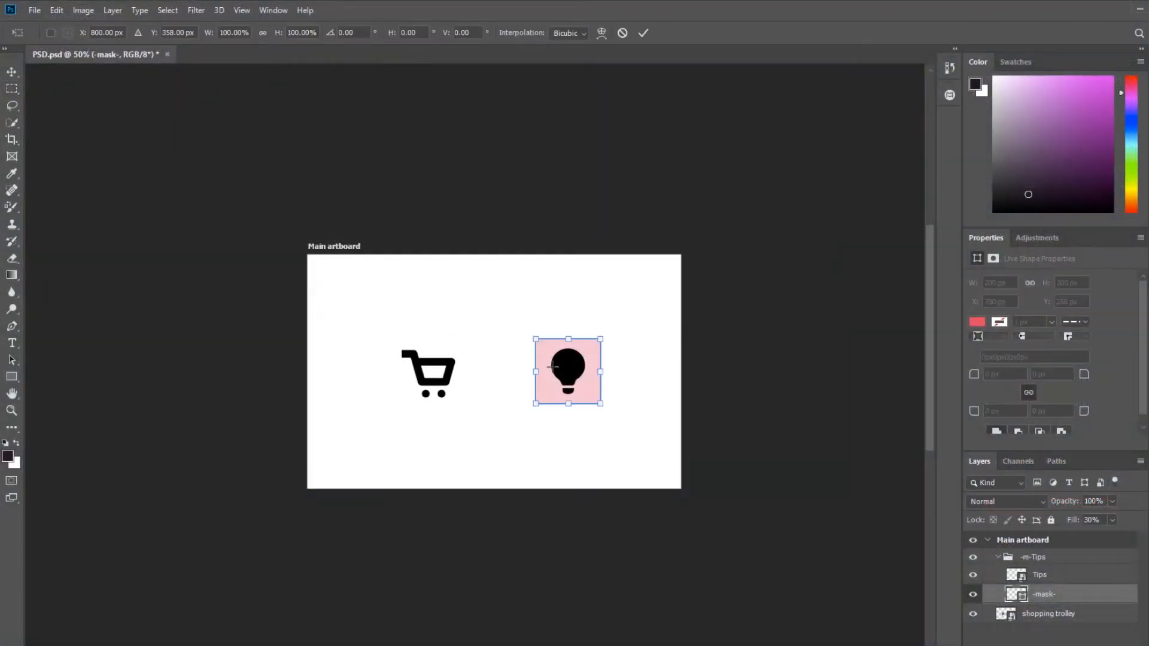
mouse_move(549, 307)
mouse_down()
mouse_move(493, 266)
mouse_move(493, 311)
mouse_move(549, 308)
mouse_up()
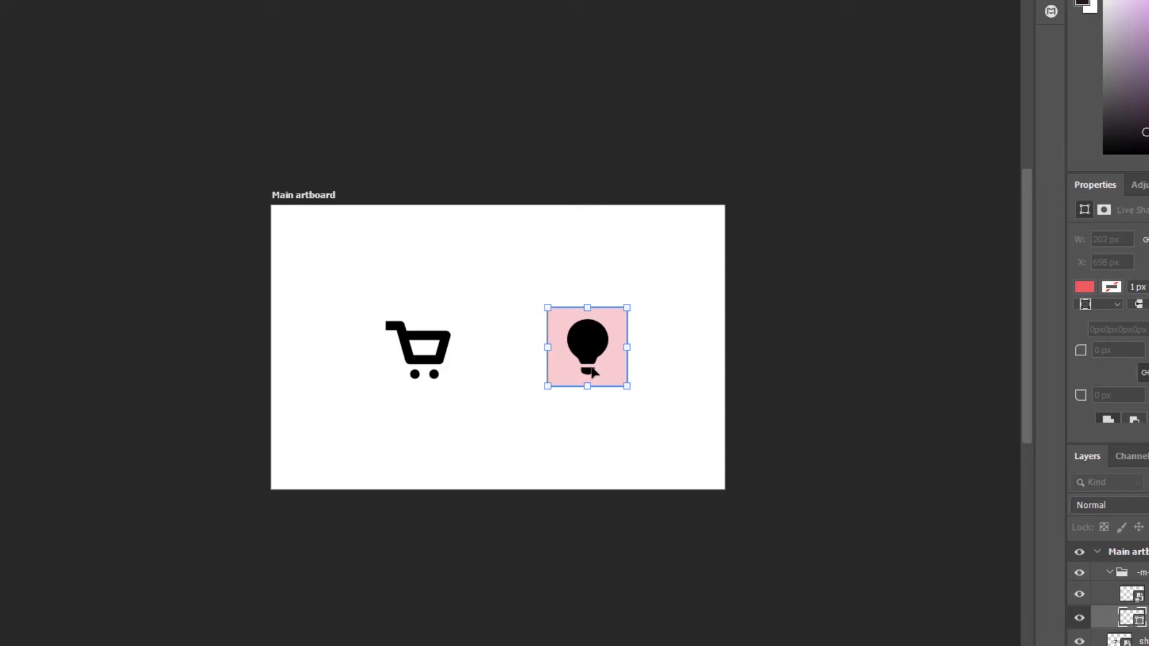
key(Return)
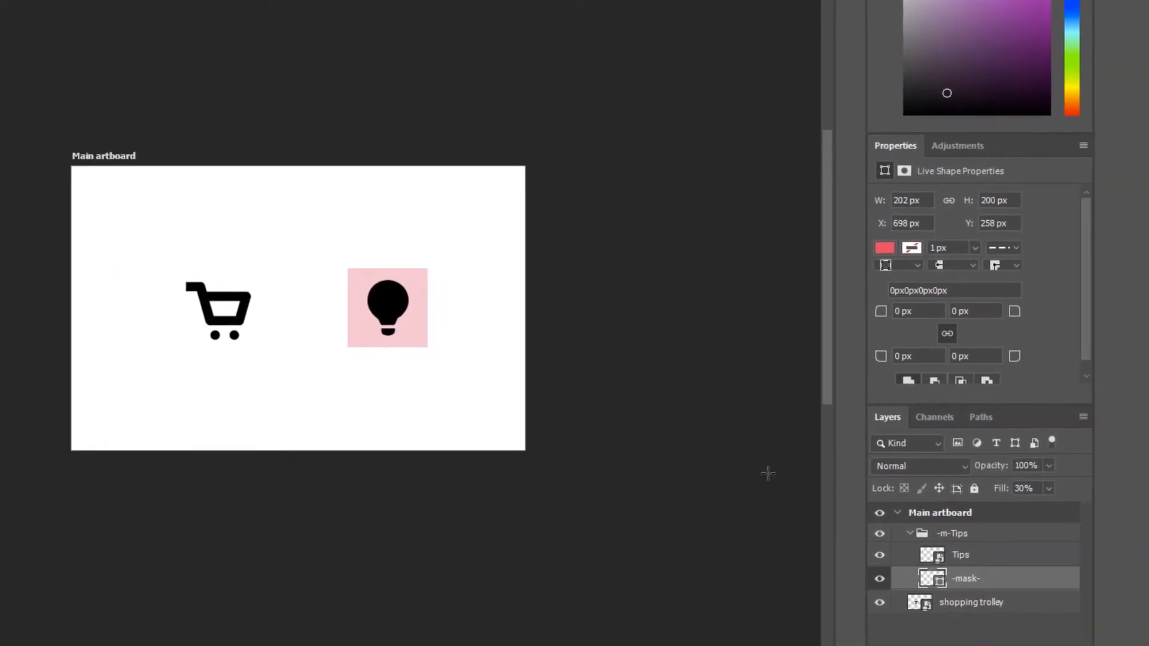
Unmark the -m-Tips group for export in the Mockplus plugin.
click(968, 537)
click(844, 46)
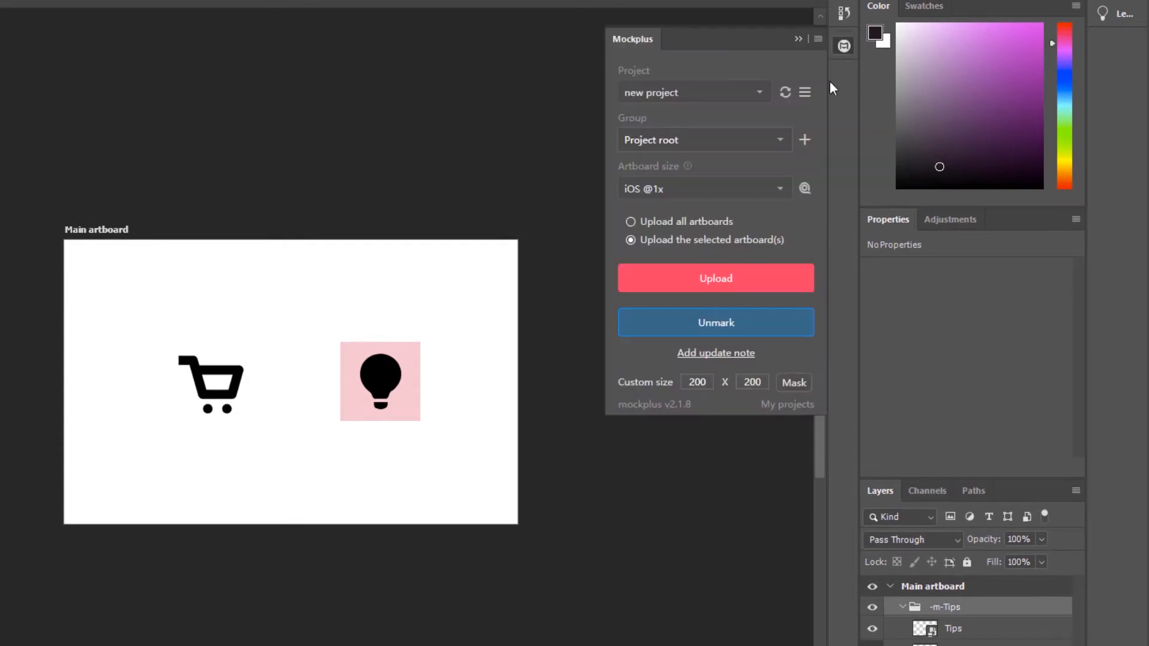
click(784, 314)
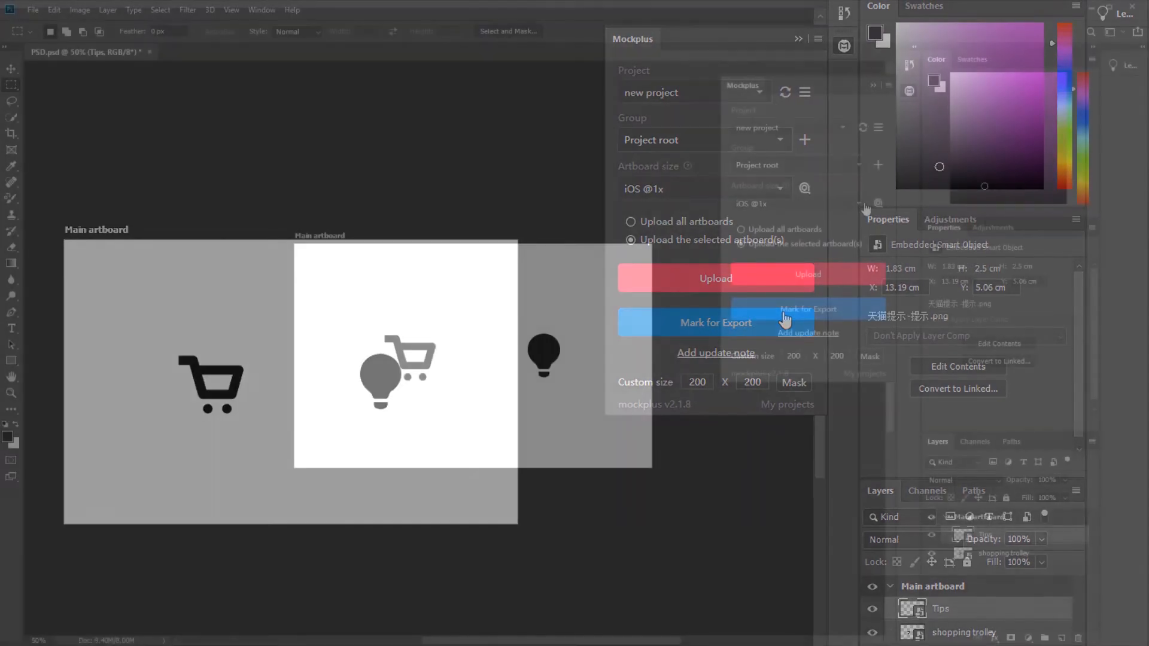
click(778, 189)
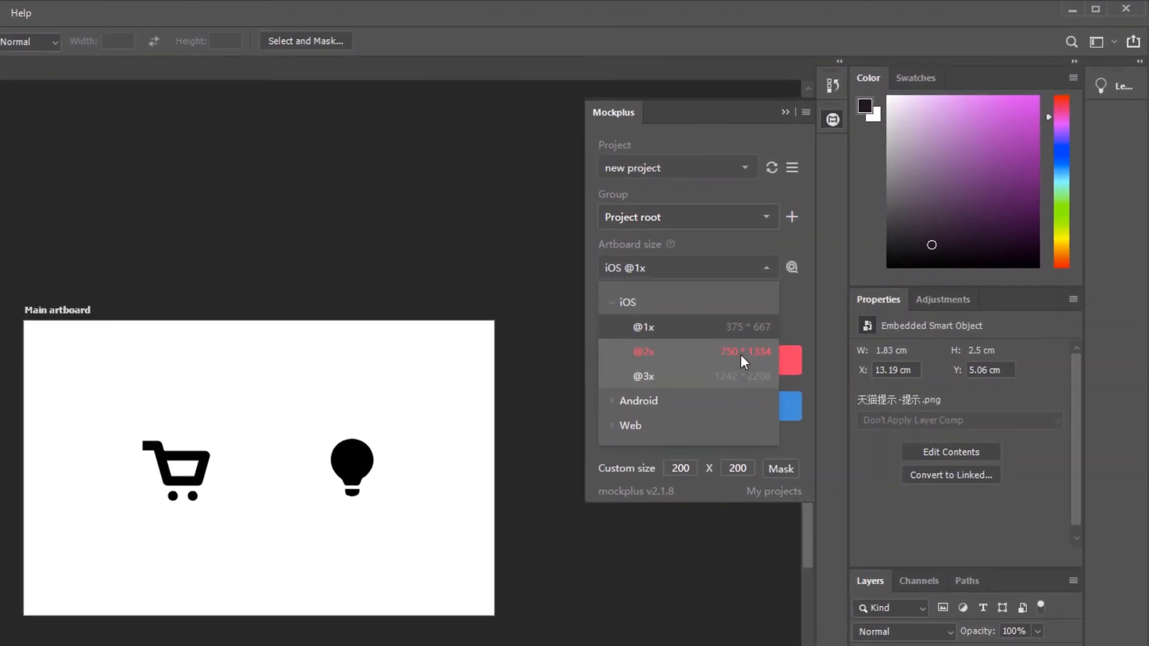
click(780, 321)
click(766, 269)
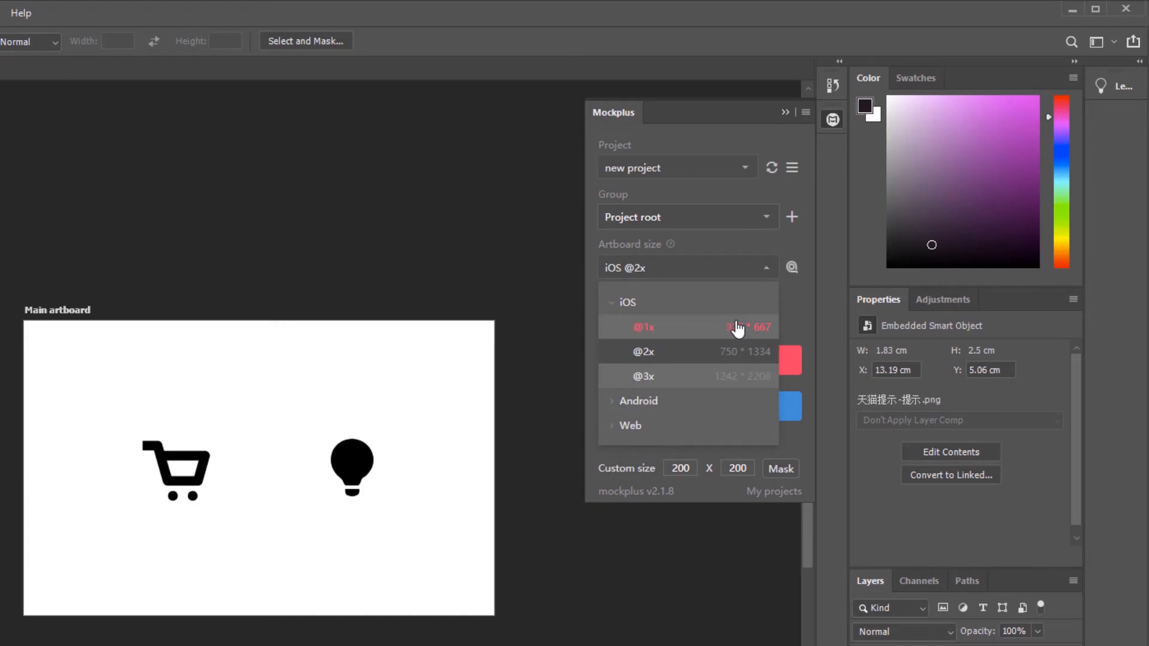
click(737, 328)
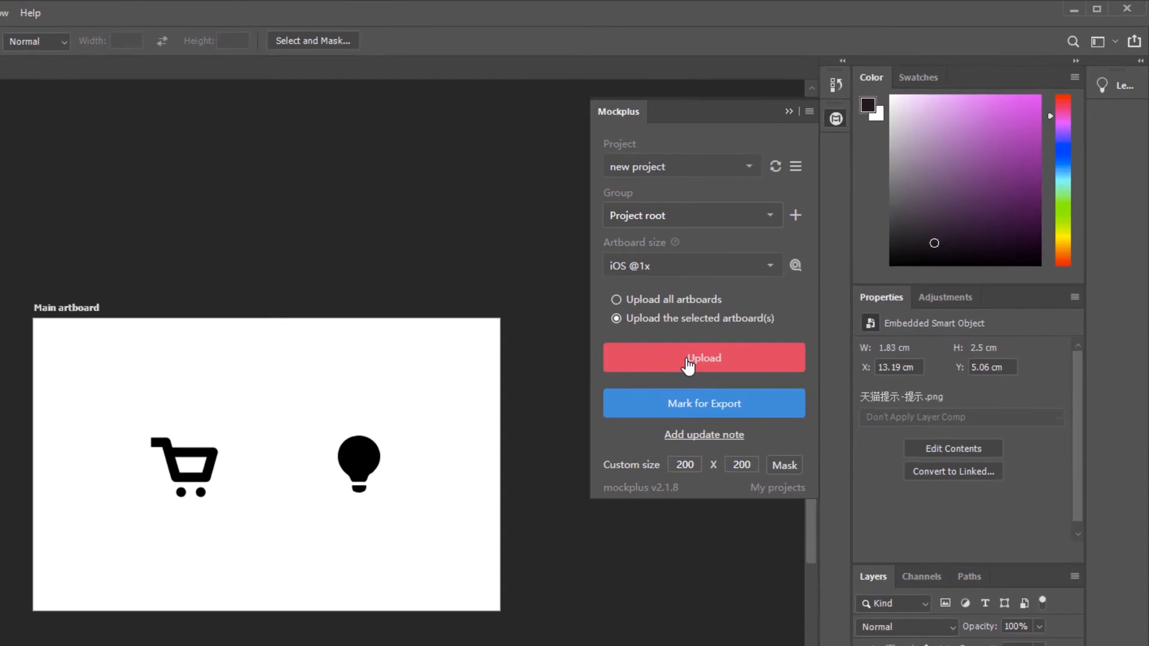
Upload the selected artboard again, adding it to the project as a new state named 2.
click(689, 363)
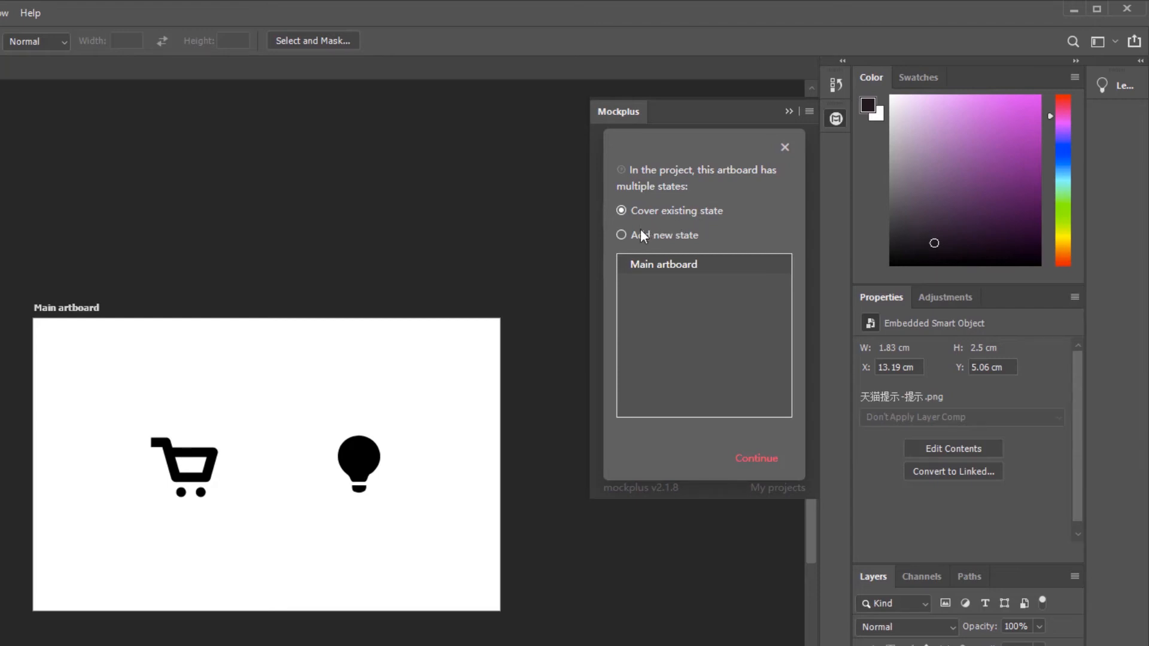
click(621, 235)
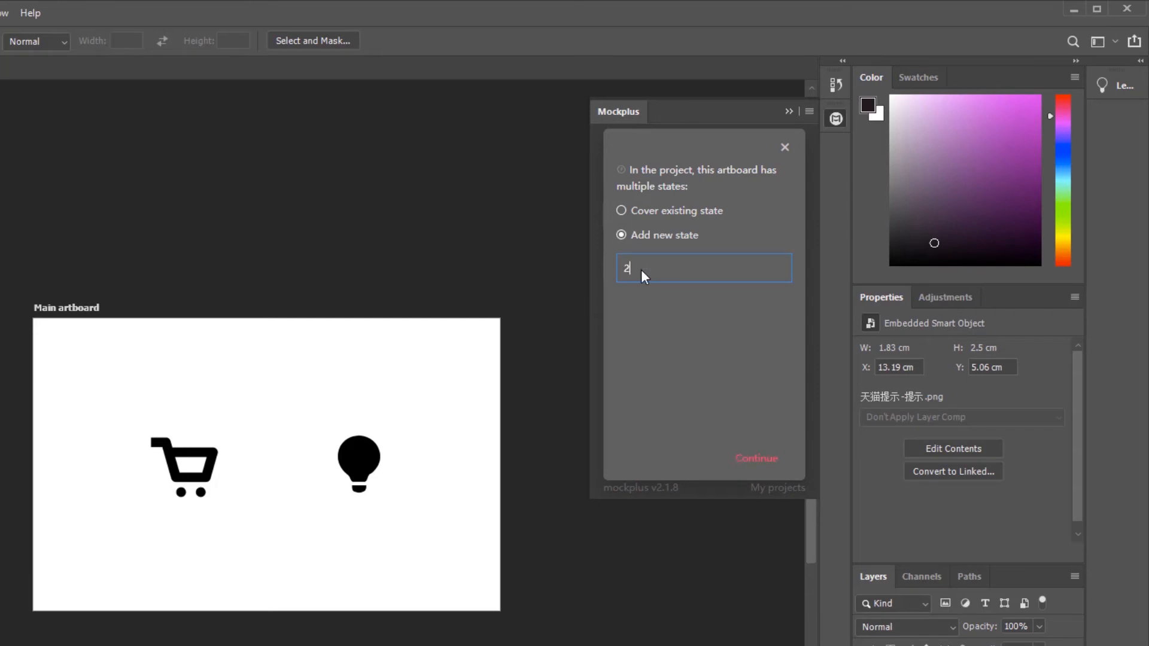
click(755, 459)
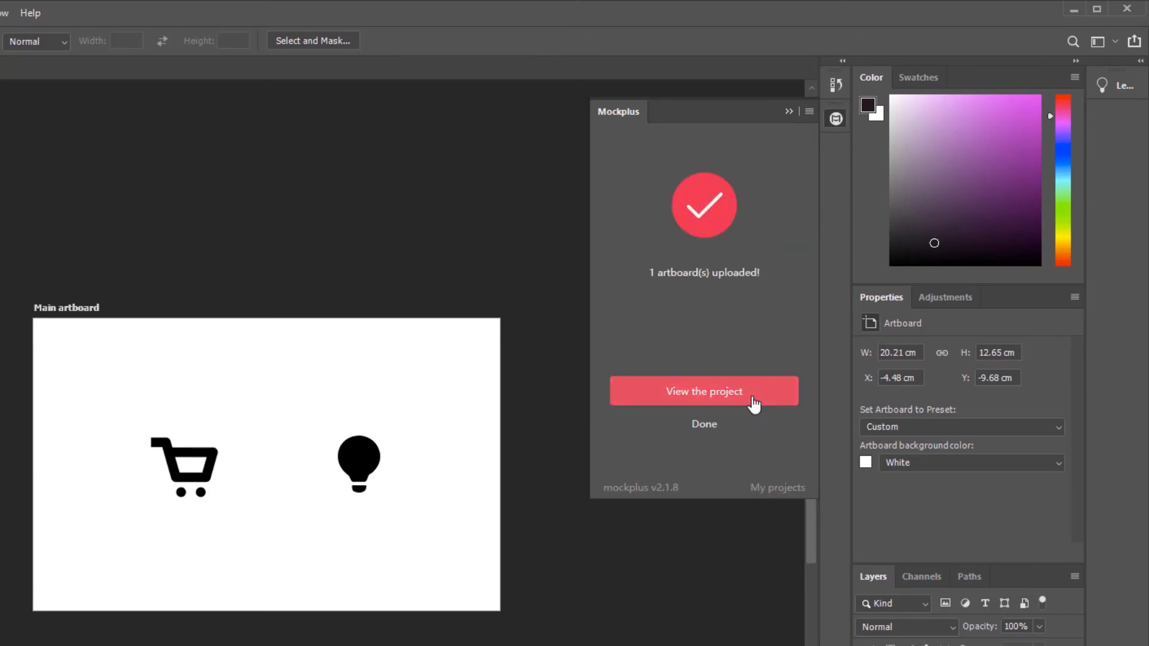
View the uploaded project in the browser and compare state 2 with the Main artboard state.
click(753, 398)
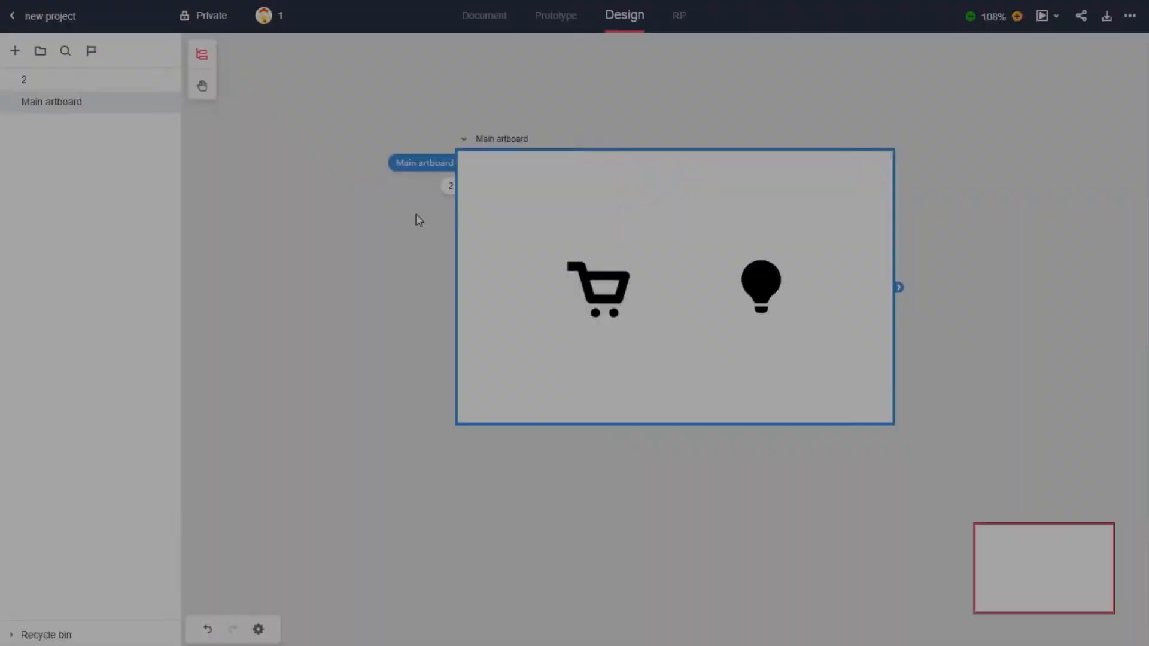
click(448, 187)
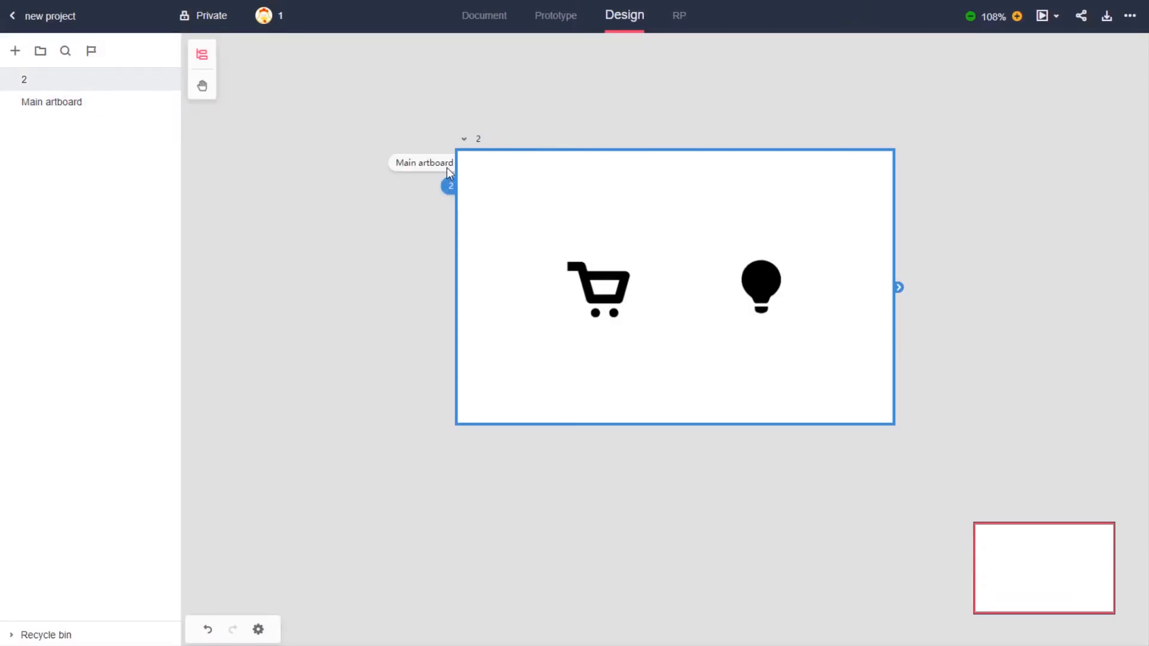
click(447, 167)
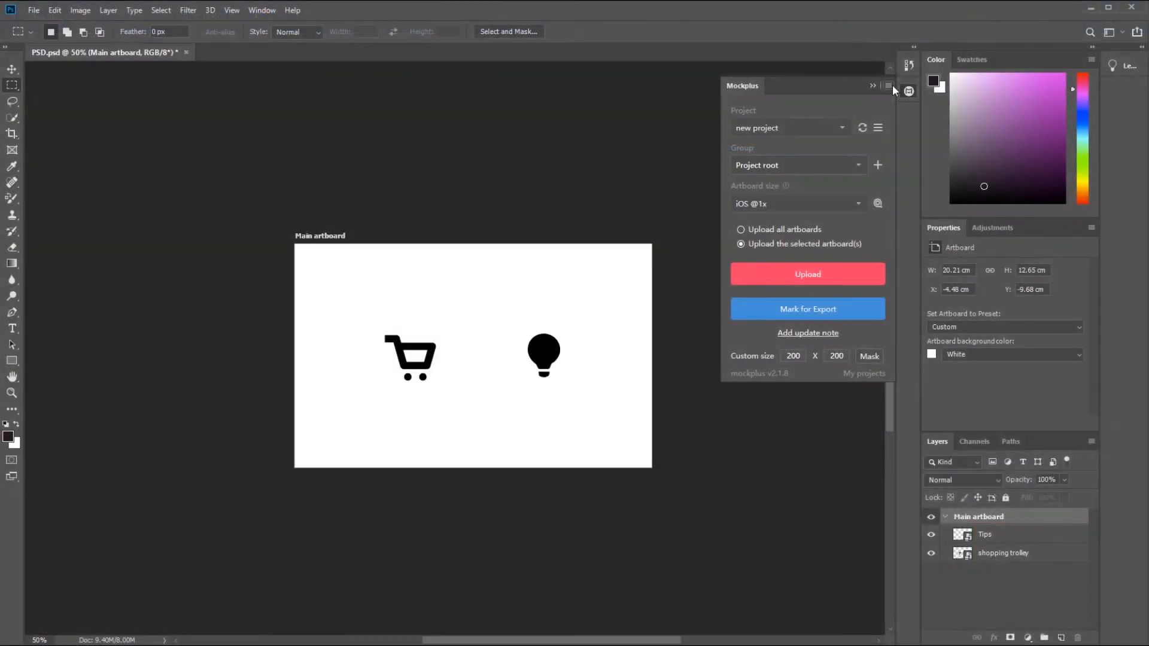
Reset the artboard ID in the Mockplus plugin so the file's artboards are recognized as new ones.
click(889, 86)
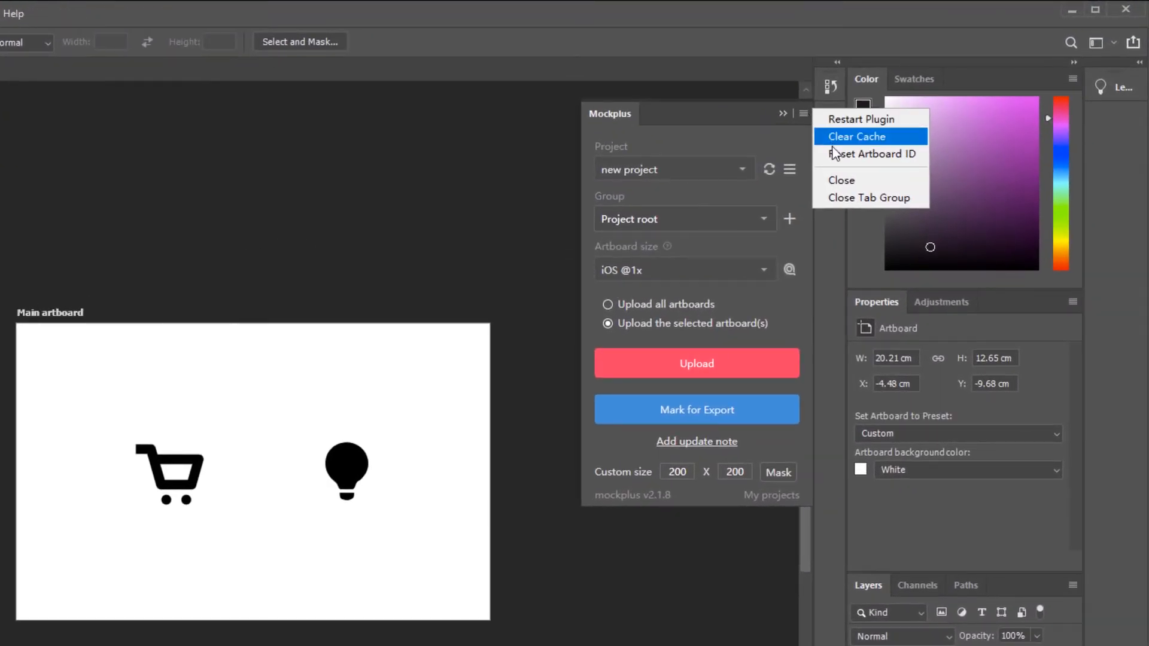
click(835, 154)
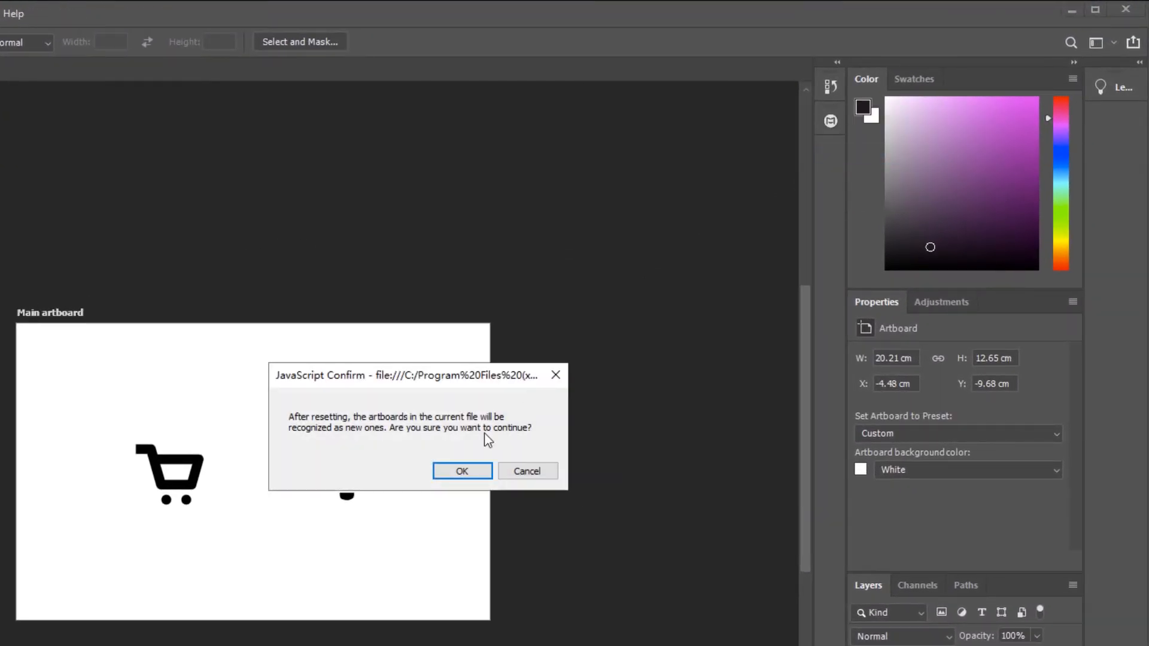
click(473, 470)
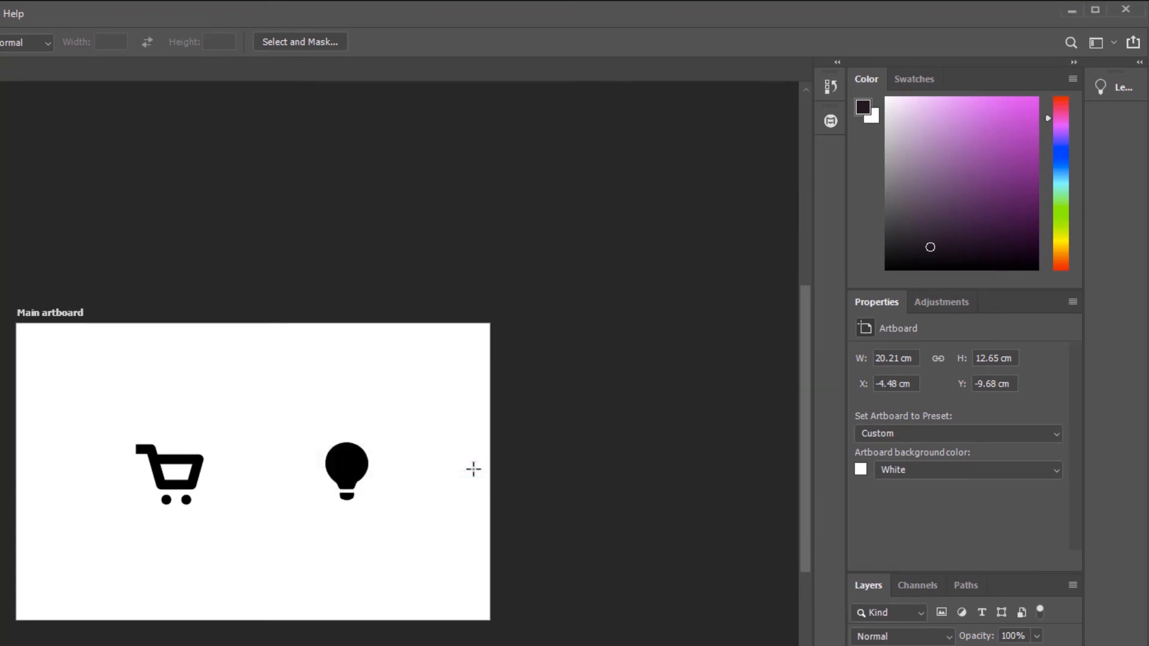
click(831, 127)
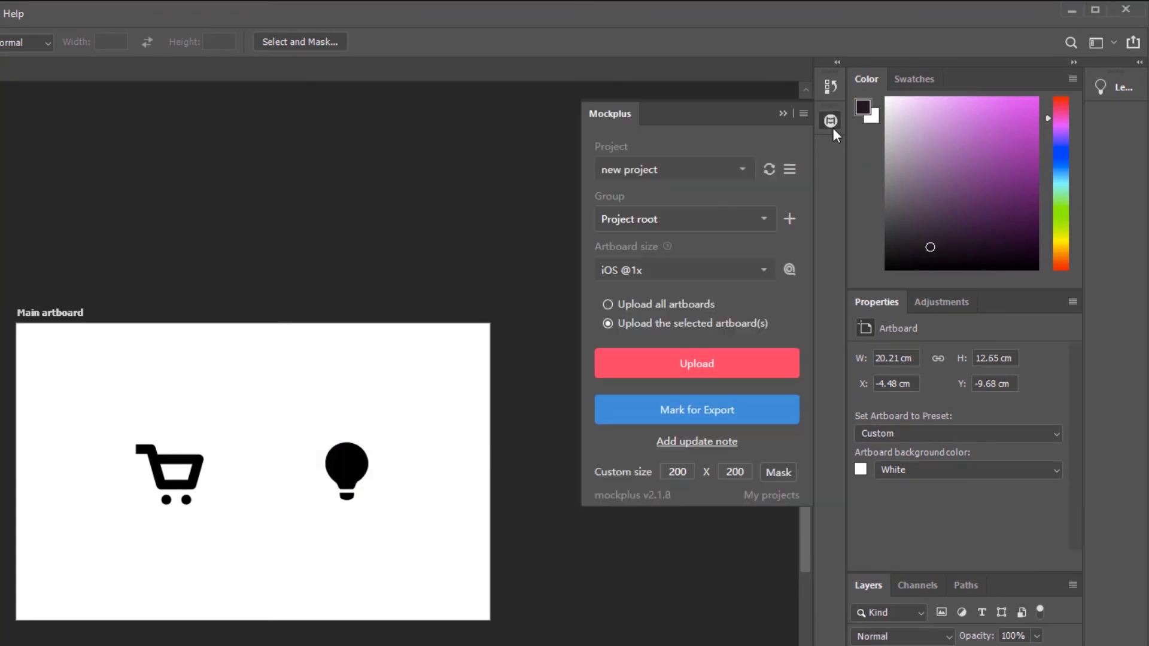
click(705, 383)
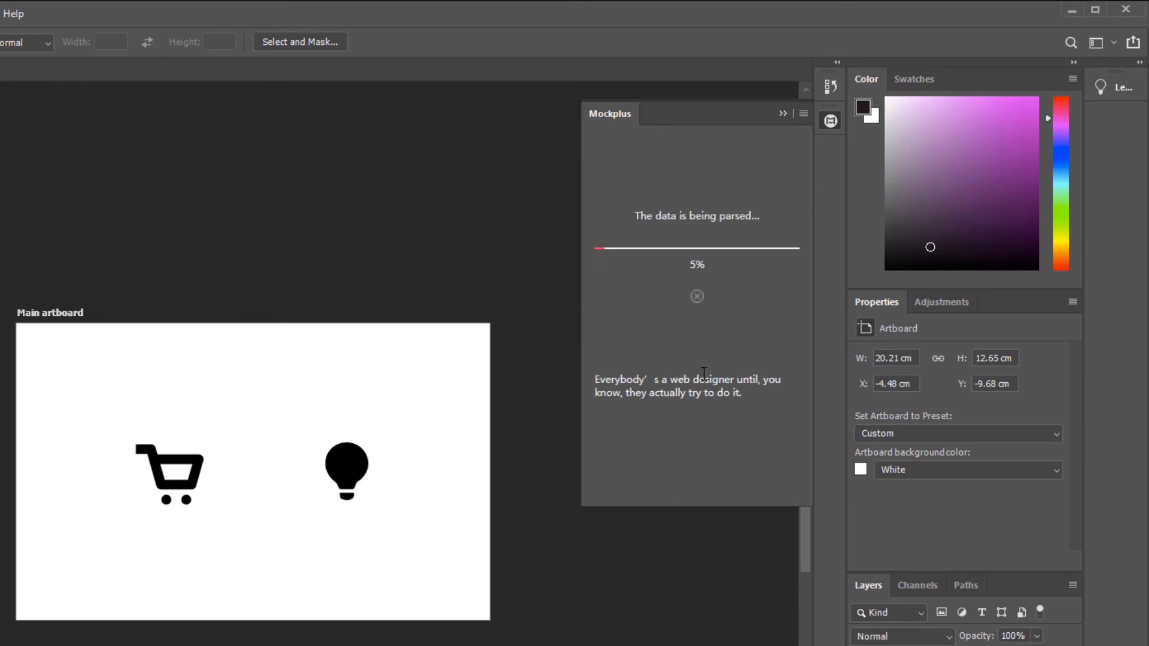
click(707, 385)
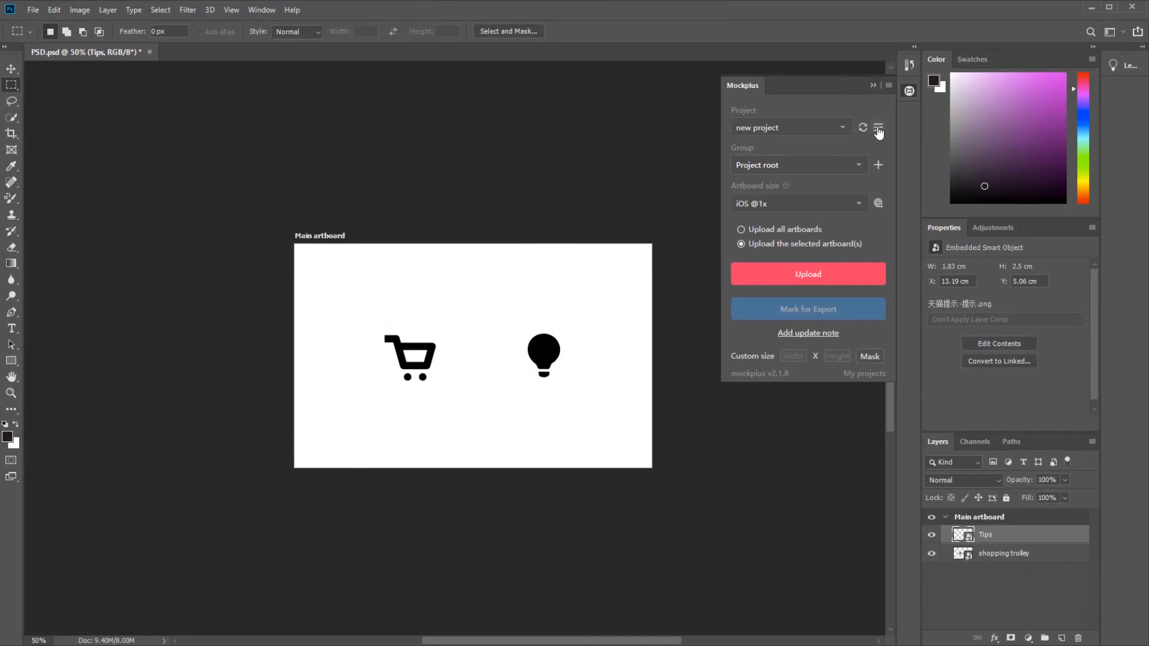
Enable the Spec includes extension areas option in the Mockplus plugin settings.
click(868, 132)
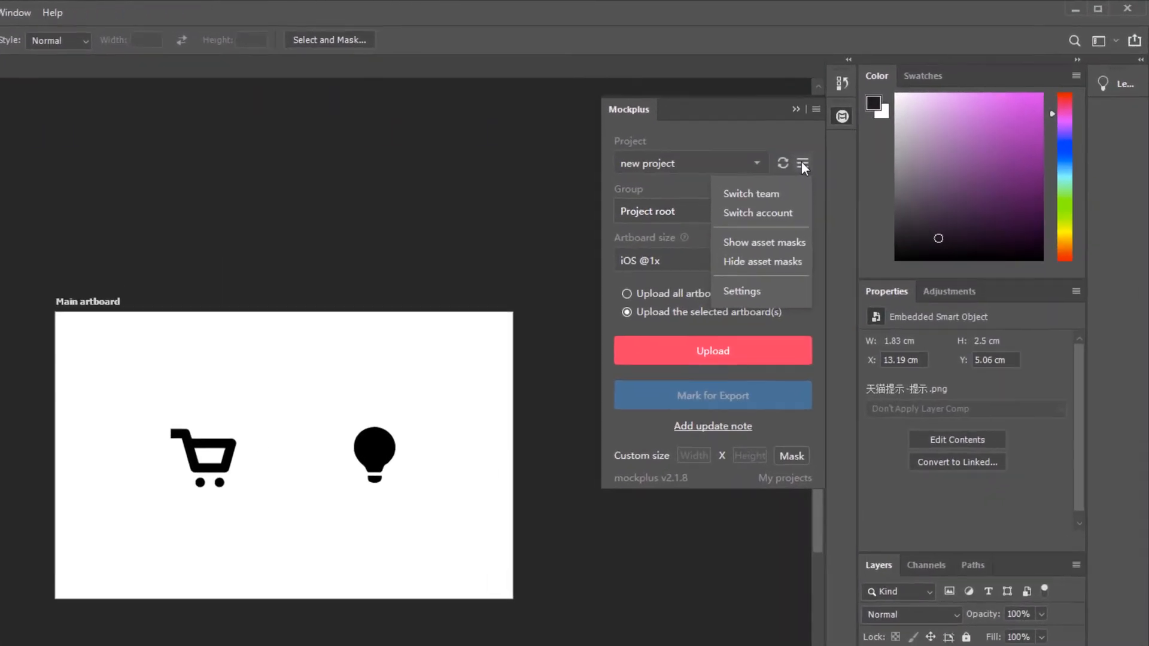
click(728, 303)
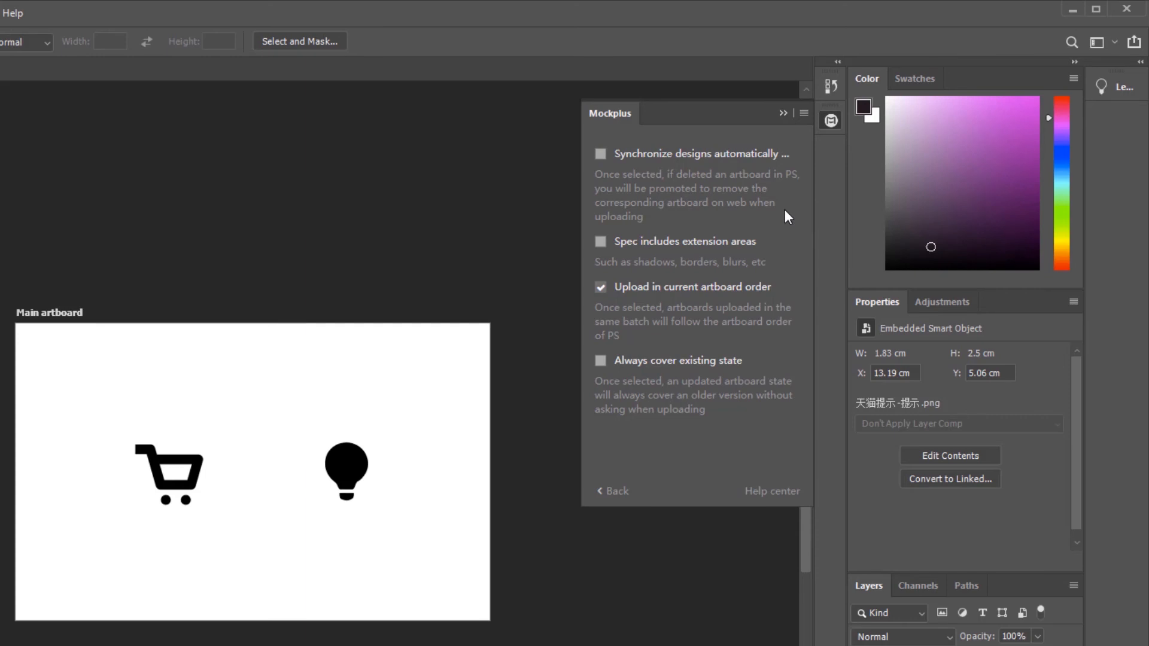
click(601, 241)
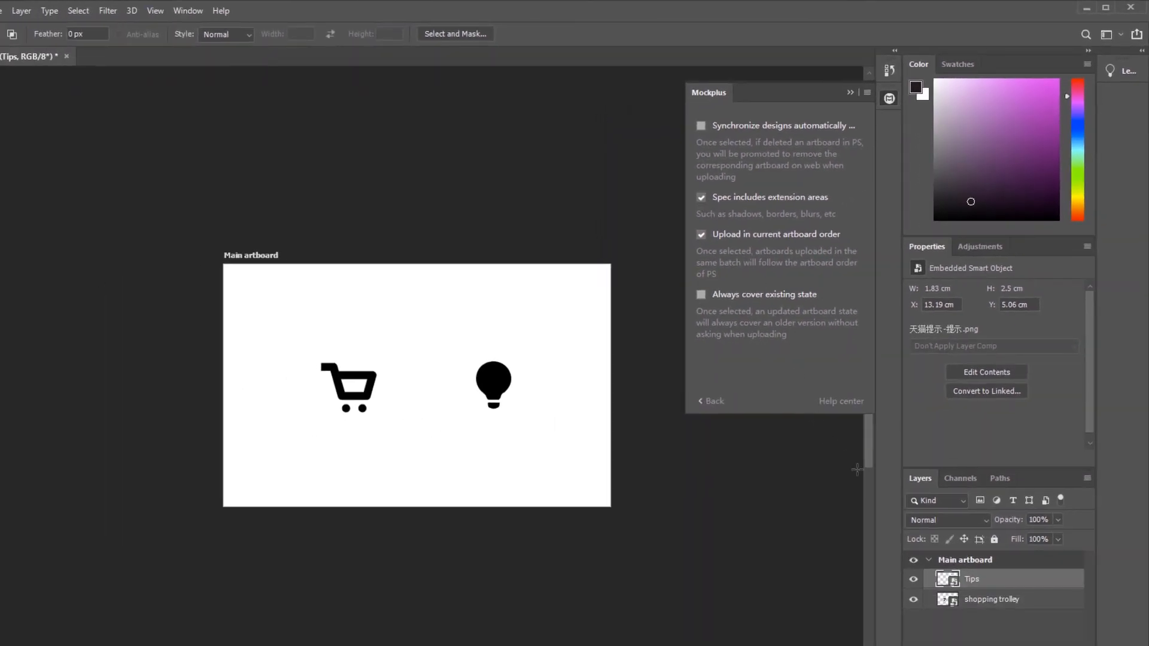
Add a Drop Shadow layer style to the Tips layer with its default settings.
double_click(1009, 586)
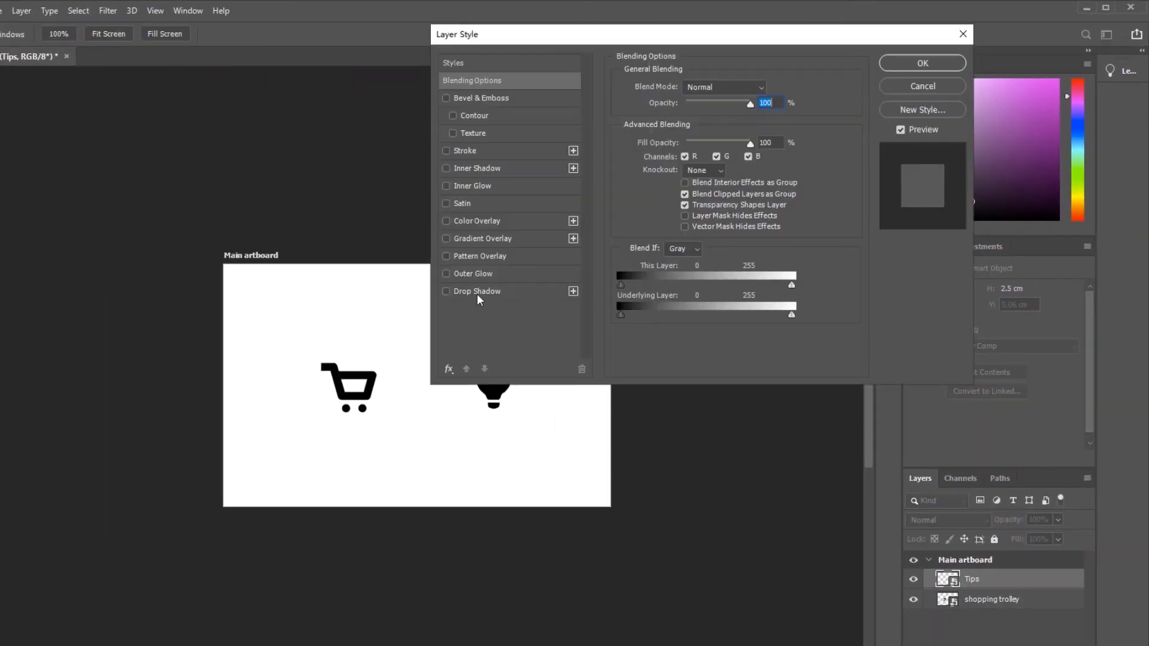
click(476, 292)
click(906, 66)
Leave the plugin settings and upload the selected Main artboard to new project again as a new state.
click(889, 99)
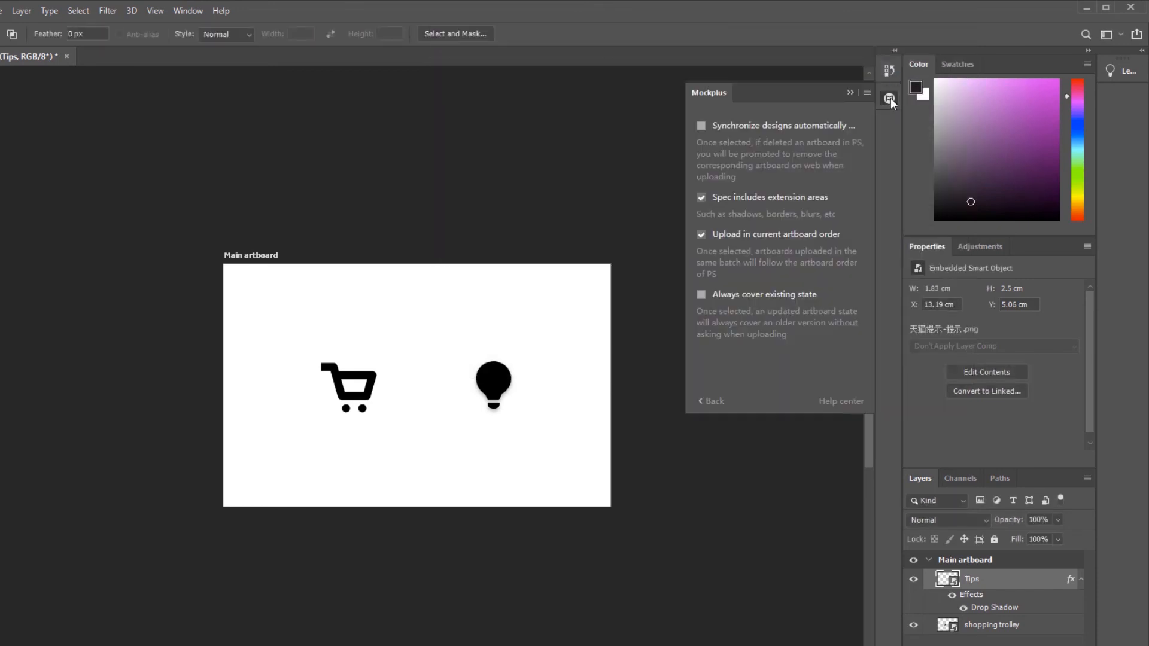
click(711, 402)
click(795, 288)
click(824, 381)
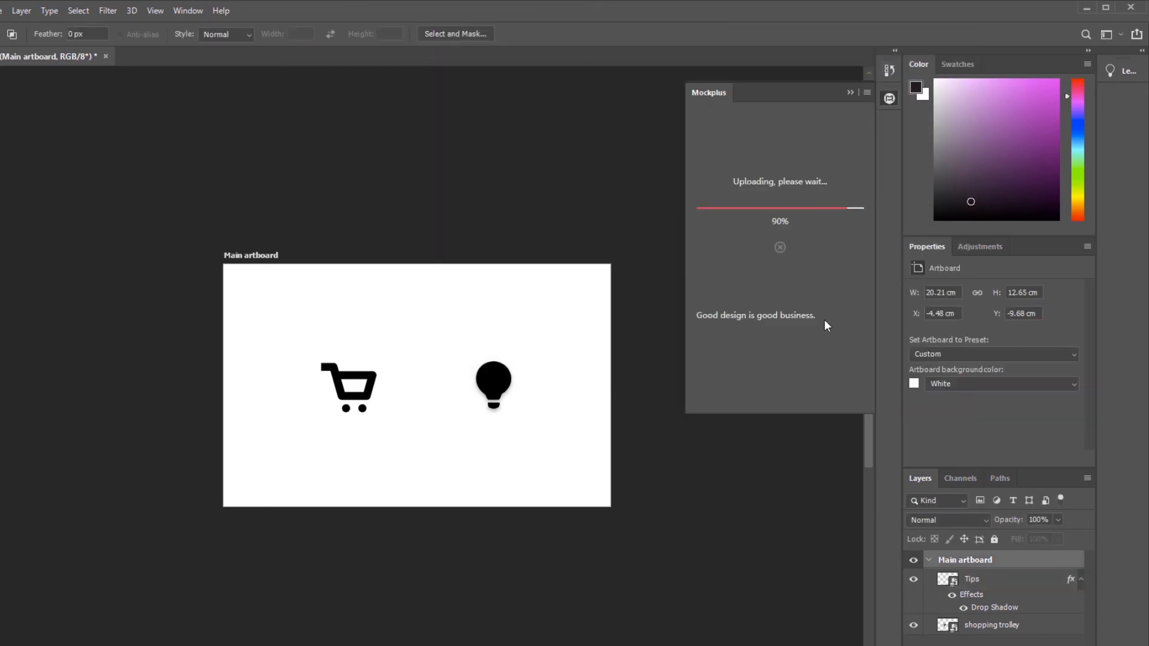
click(824, 325)
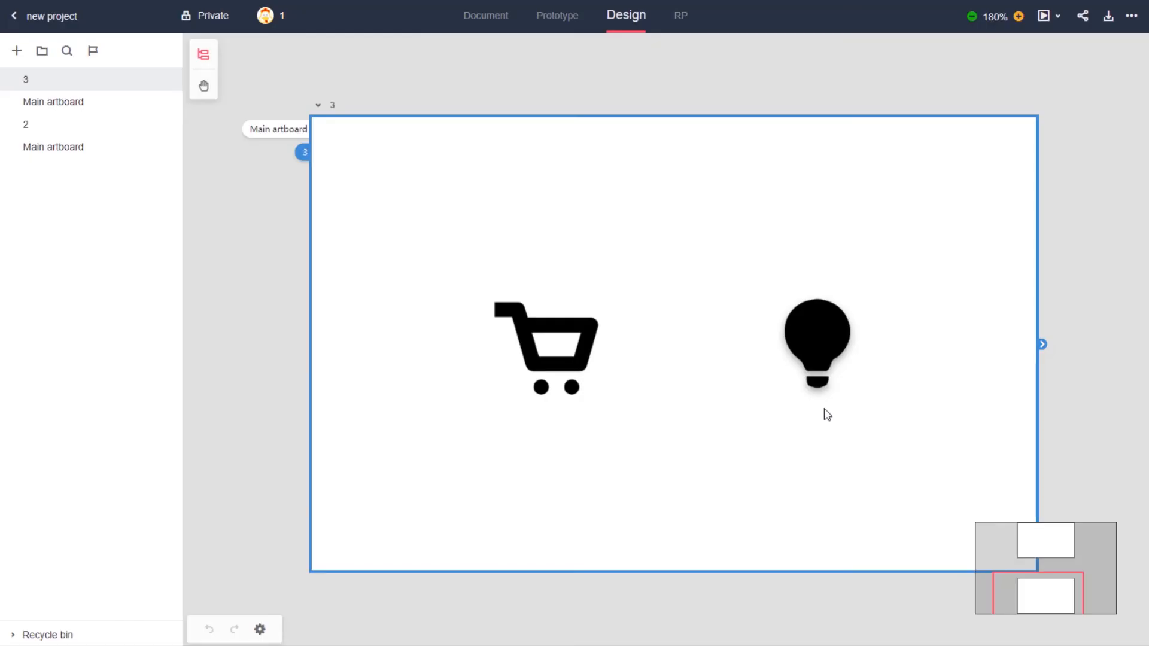
Open artboard state 3 in the browser project and inspect the specs of the Tips and shopping trolley layers.
double_click(824, 408)
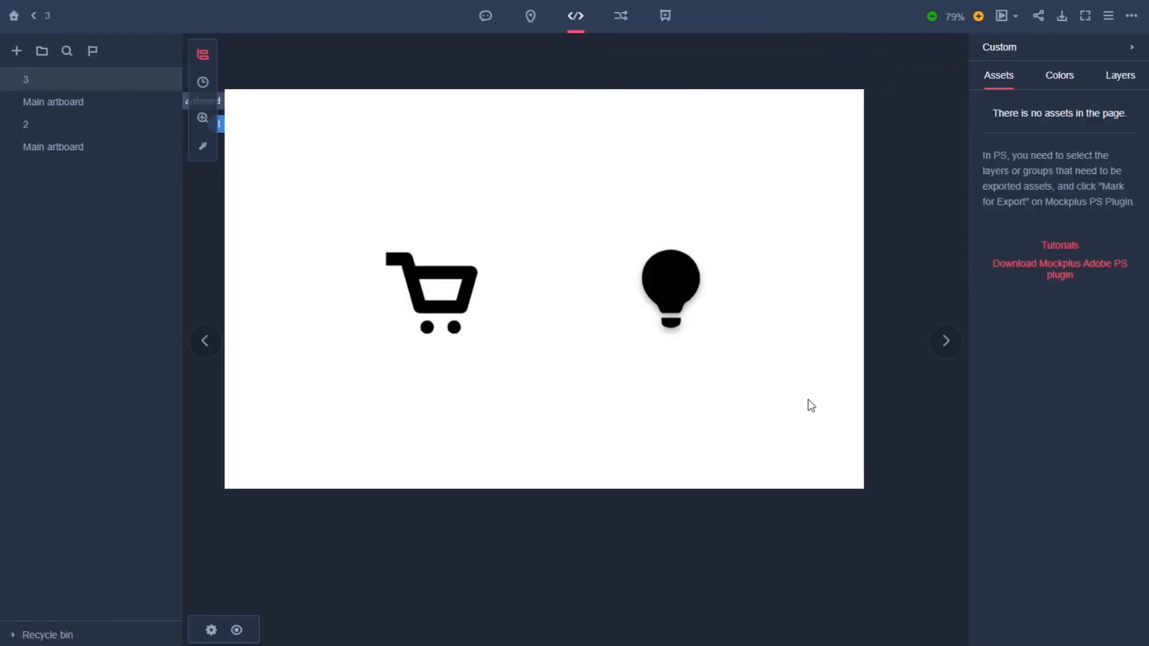
click(678, 292)
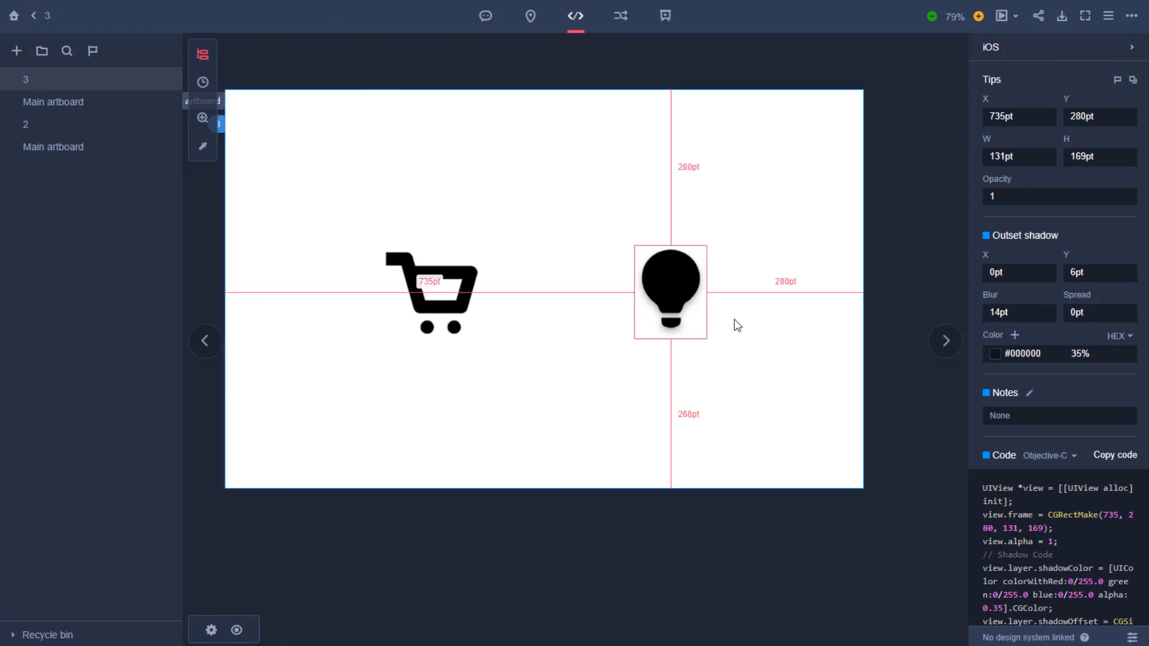
click(440, 316)
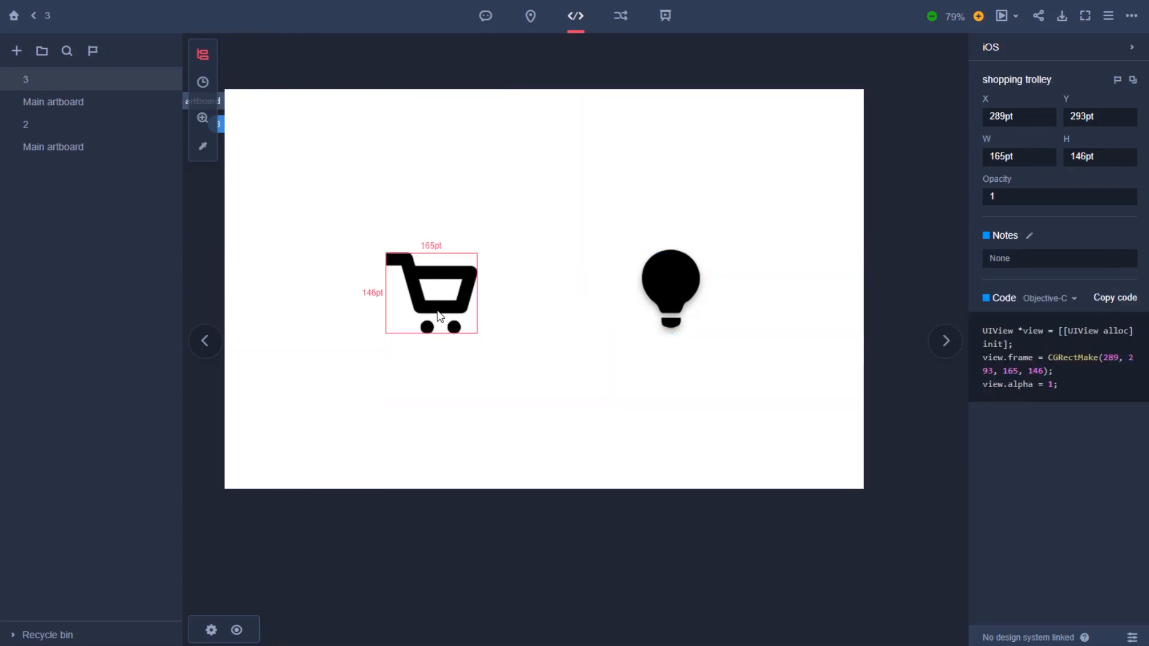